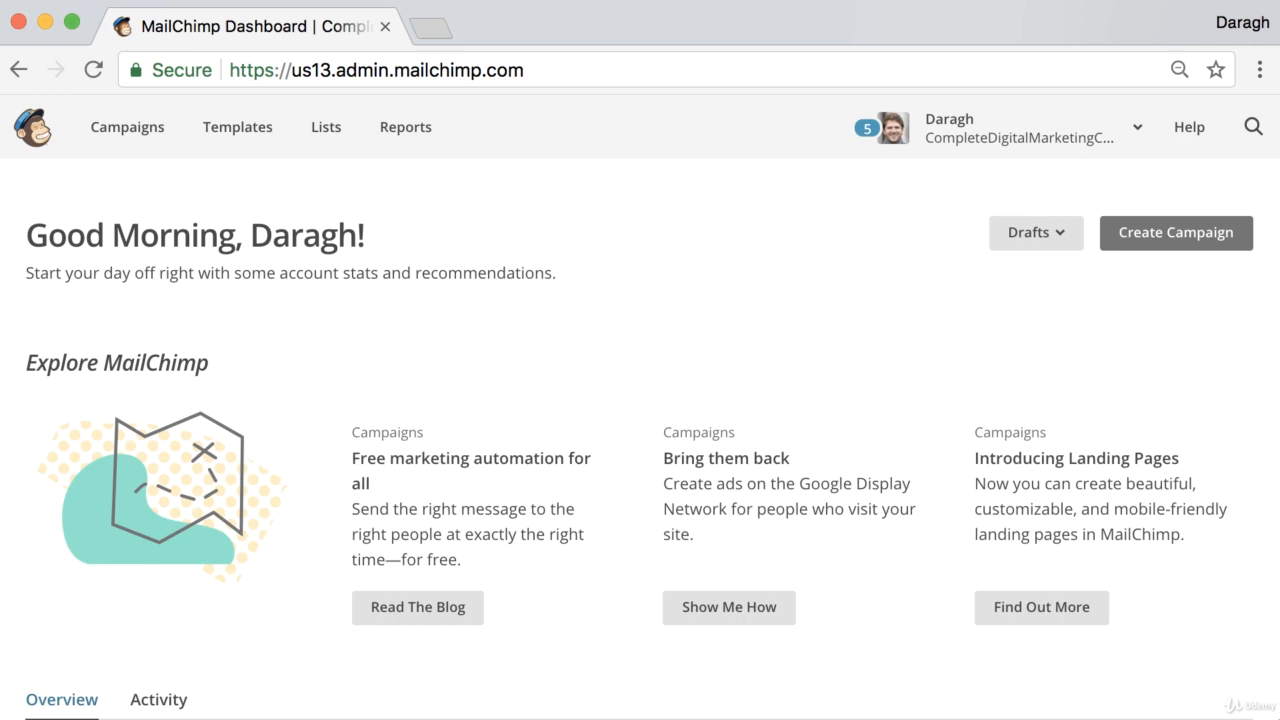
Create a regular email campaign named "How to Capture Emails Without a Website"
left_click(1168, 238)
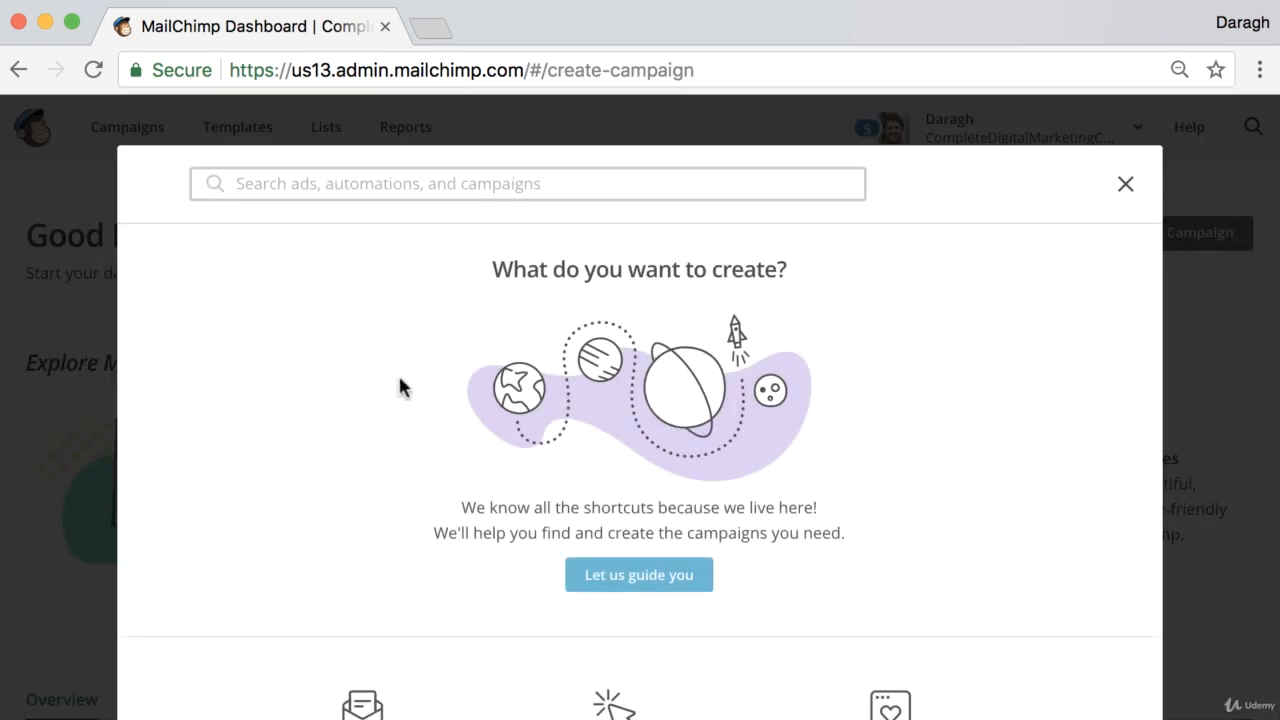
scroll(399, 380, "down", 2)
left_click(358, 648)
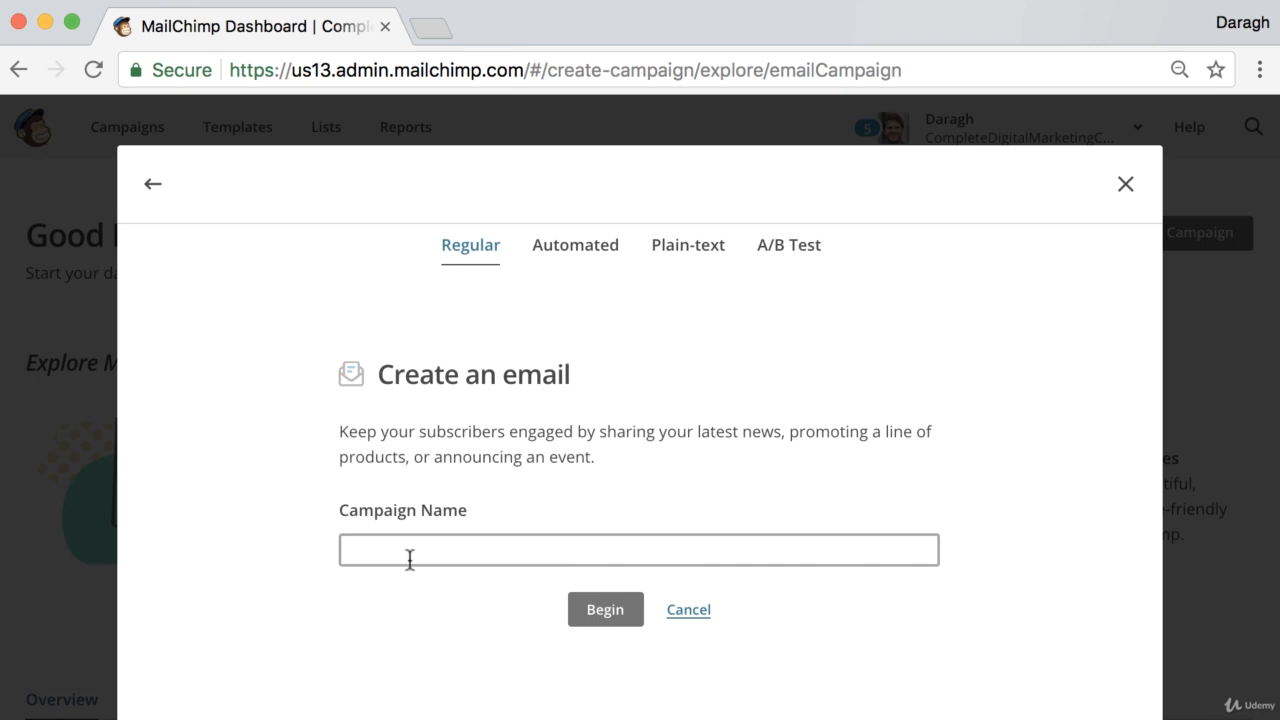
type("How")
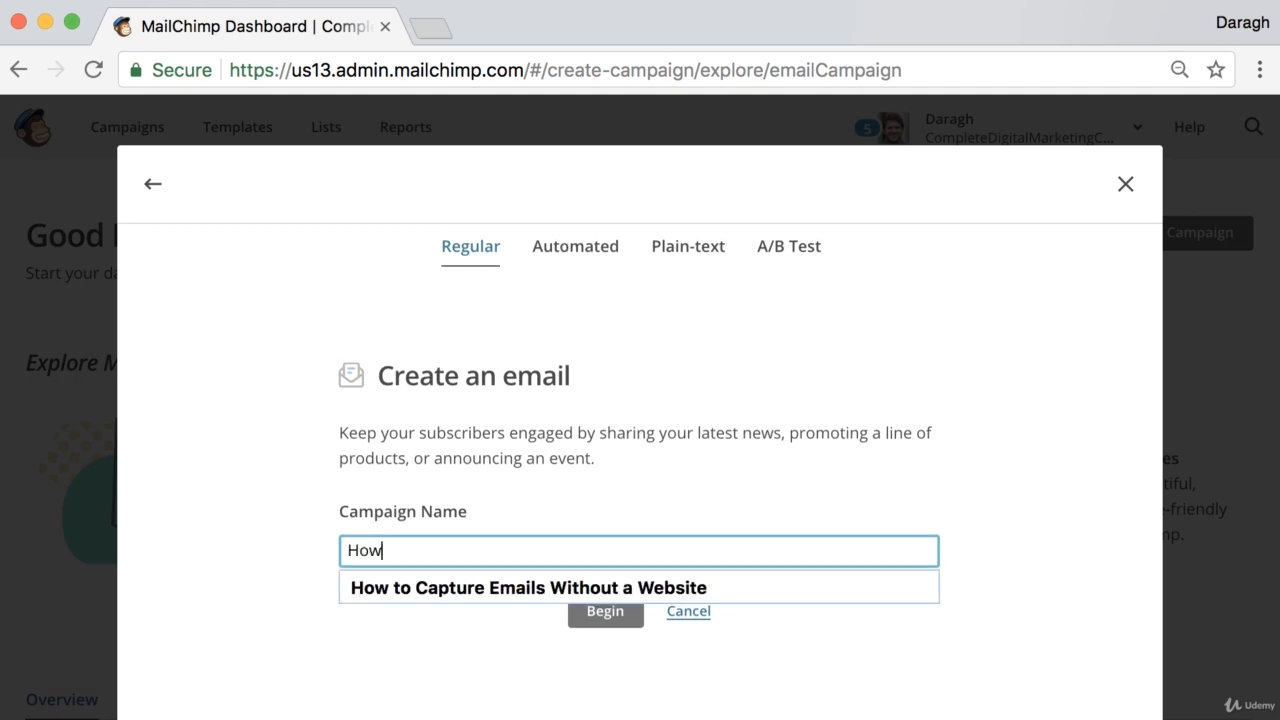
left_click(426, 585)
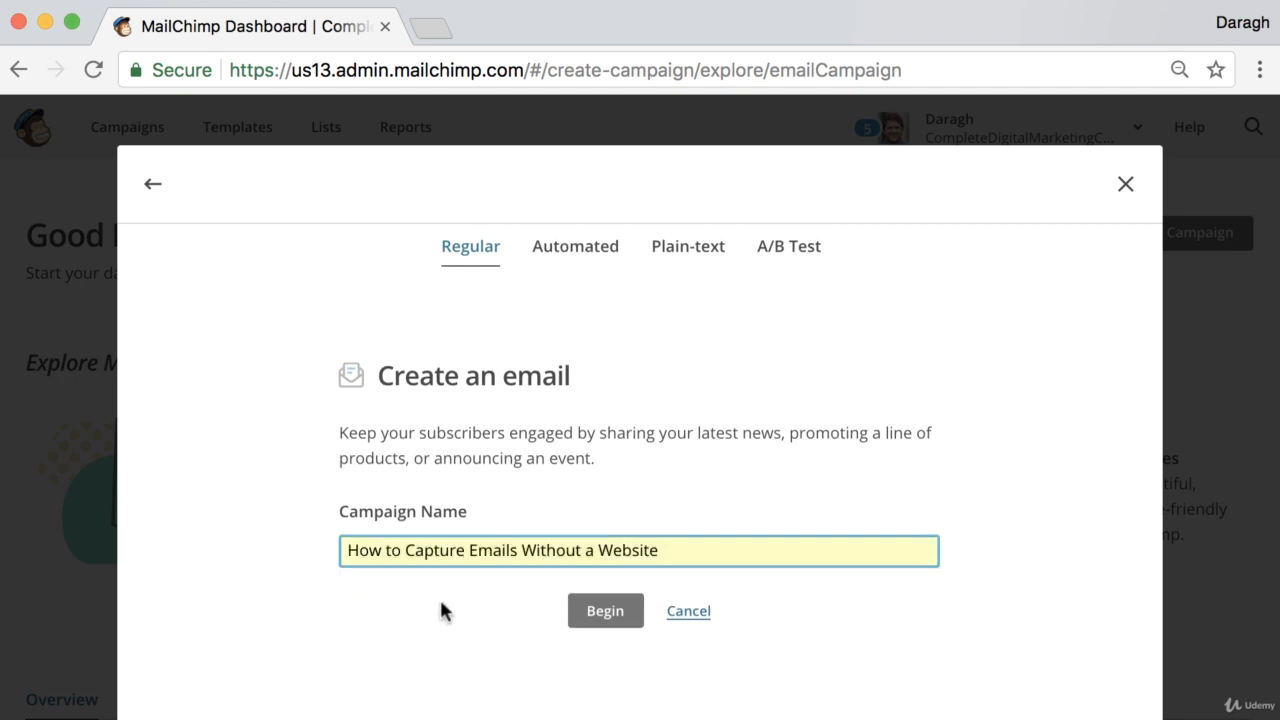
left_click(598, 618)
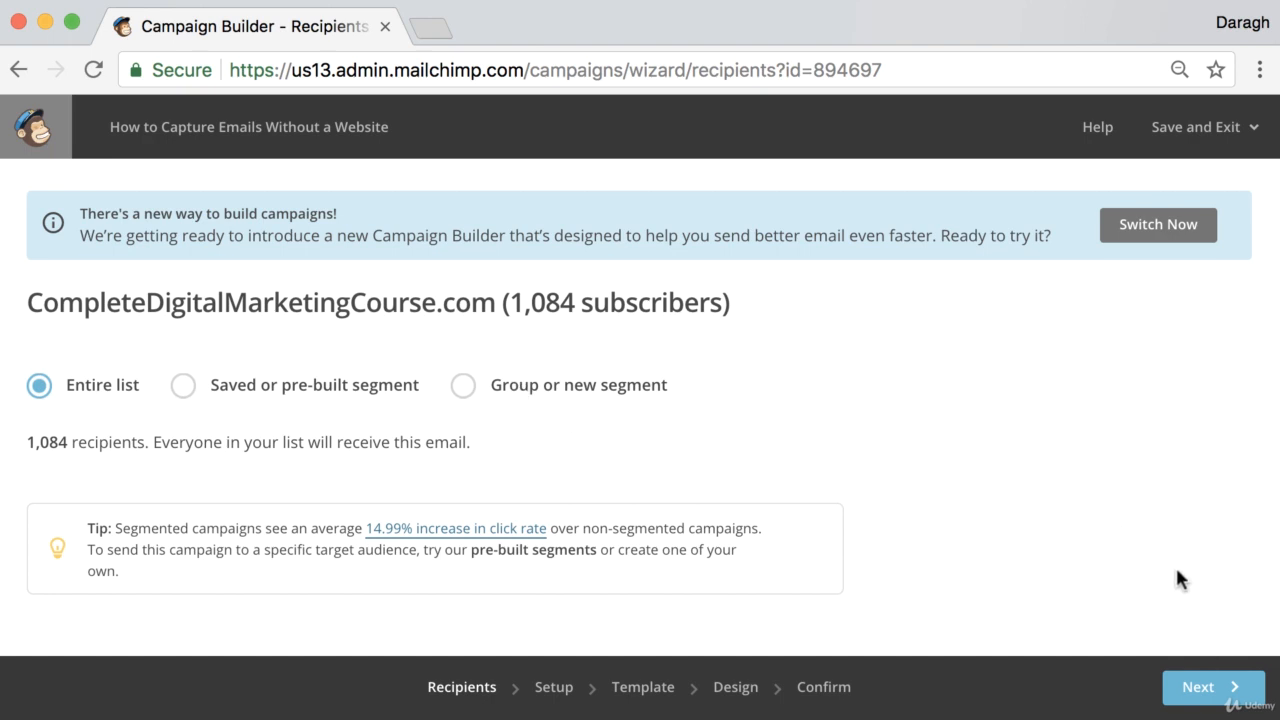
Keep the entire list as recipients and copy the campaign name into the email subject
left_click(1208, 688)
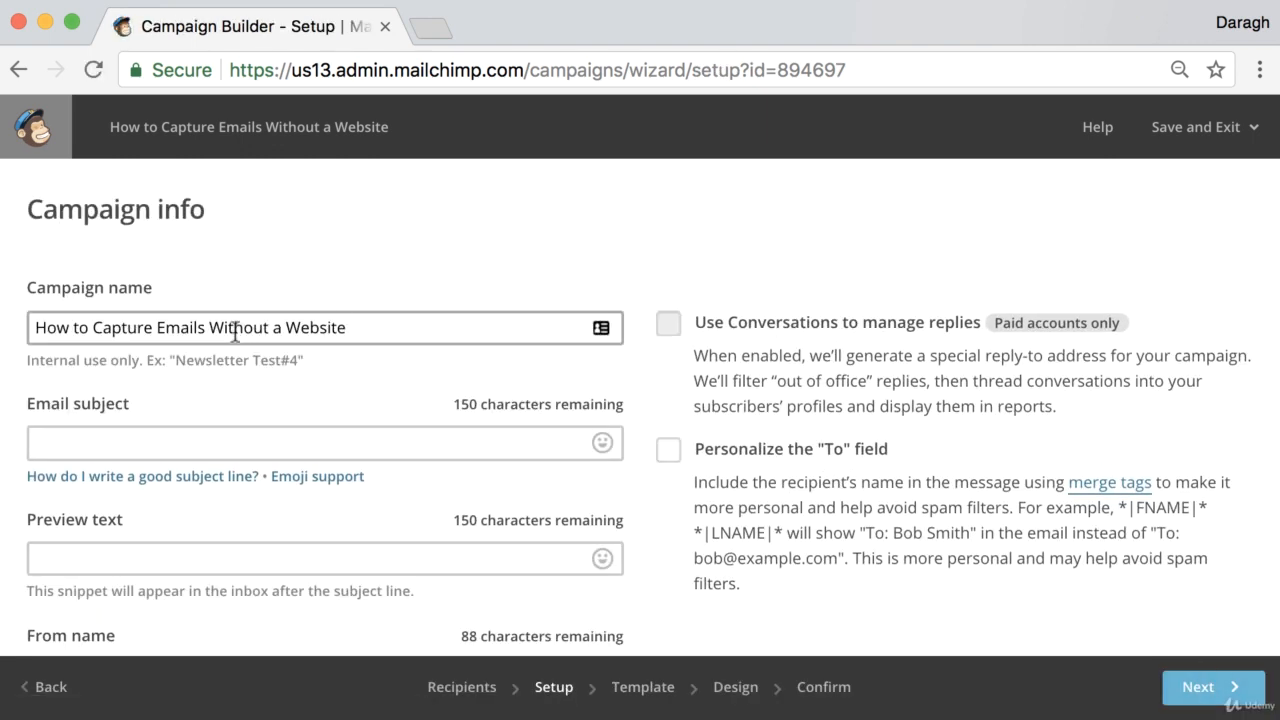
left_click_drag(29, 212, 220, 214)
left_click(248, 210)
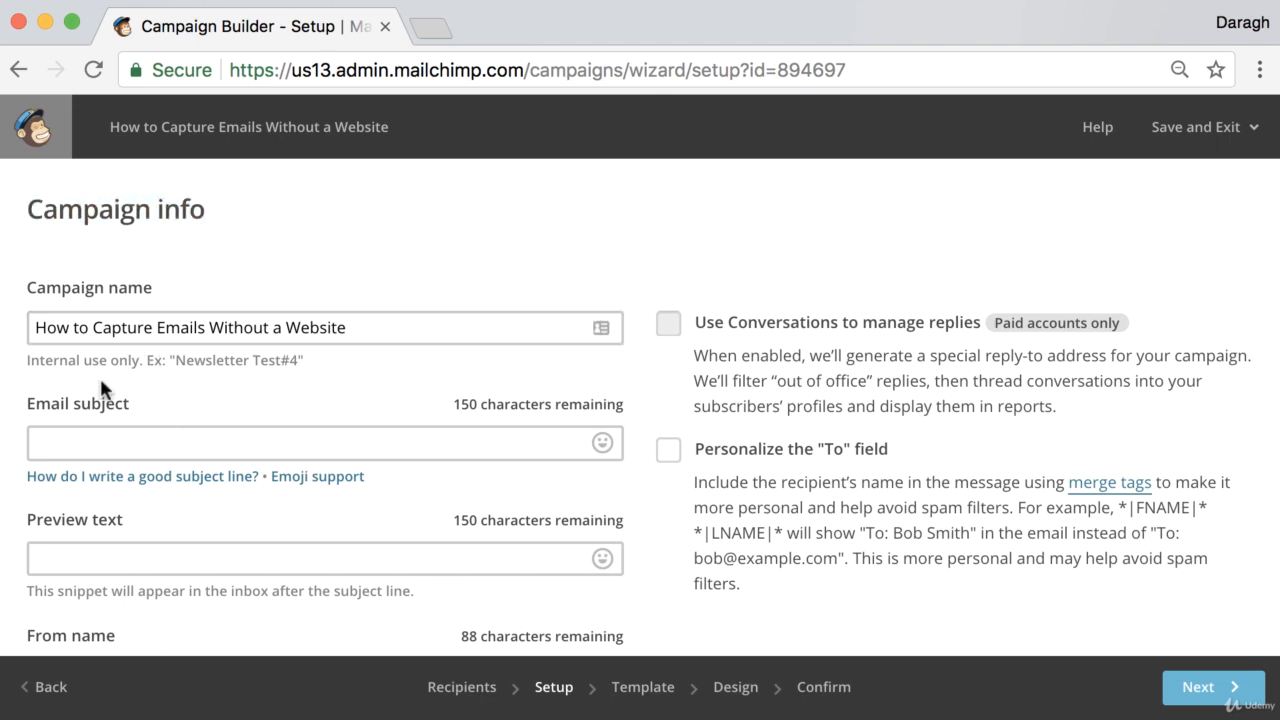
triple_click(130, 324)
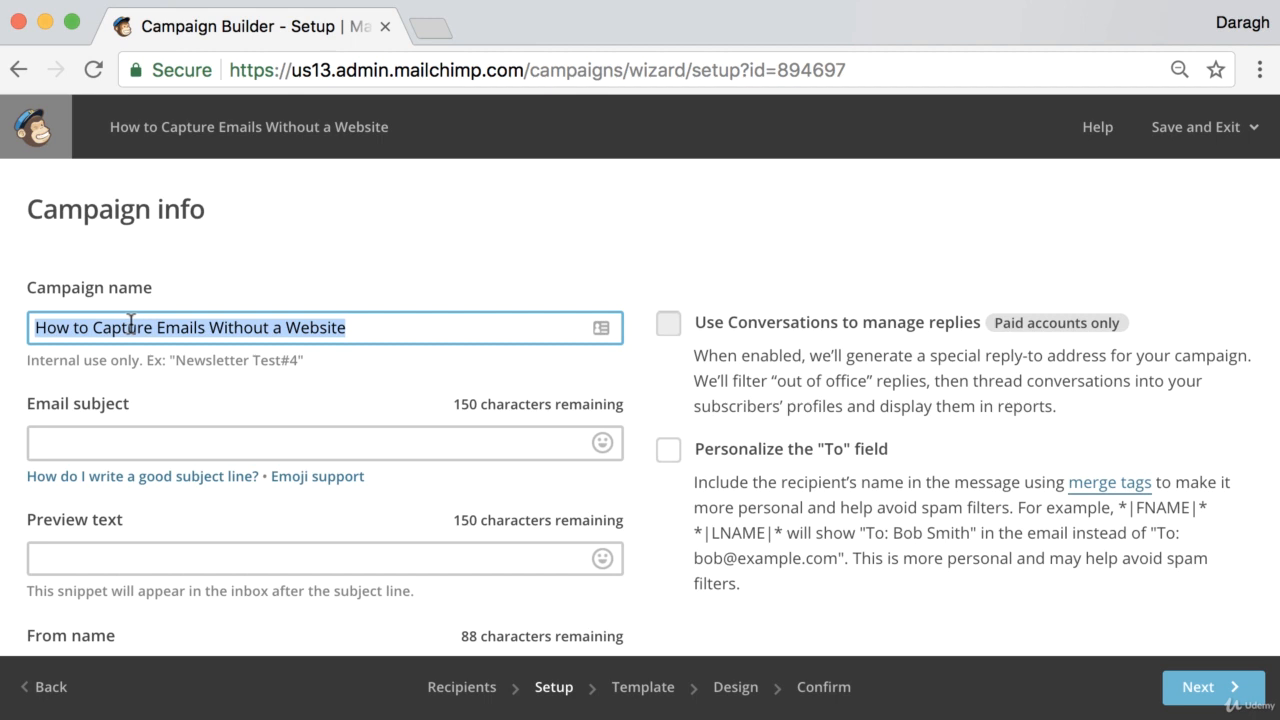
key("ctrl+c")
left_click(106, 440)
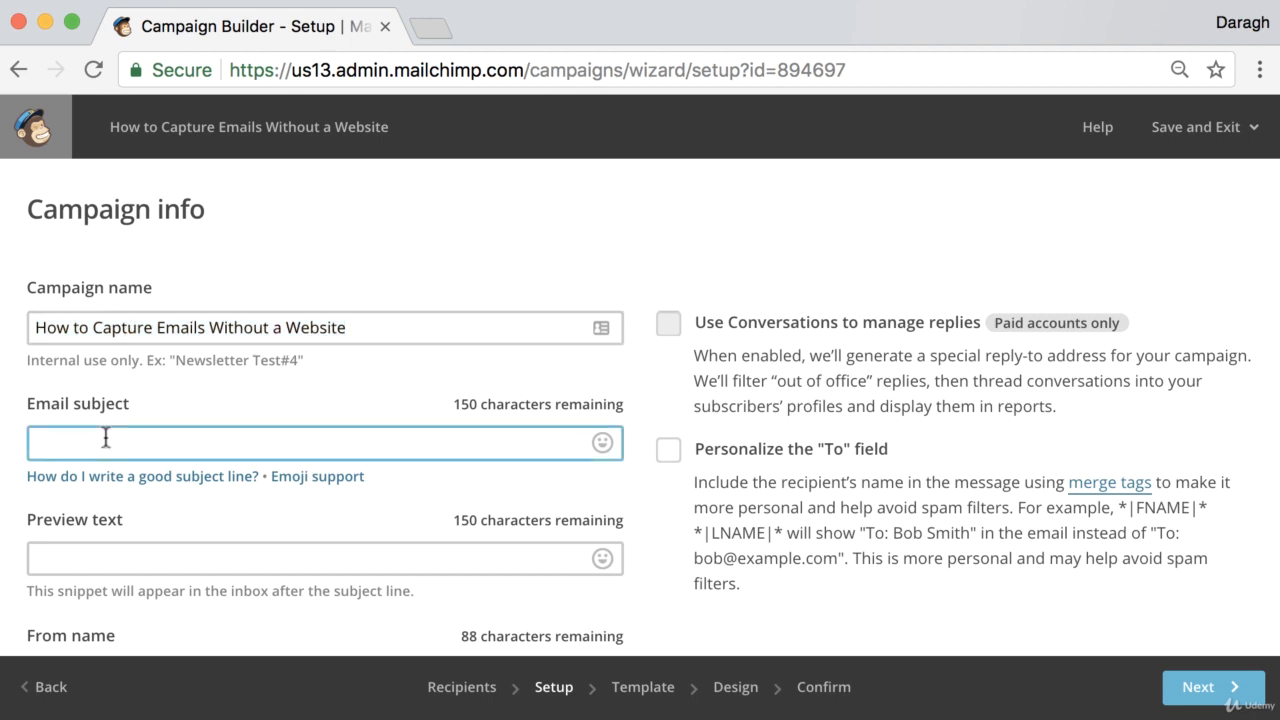
key("ctrl+v")
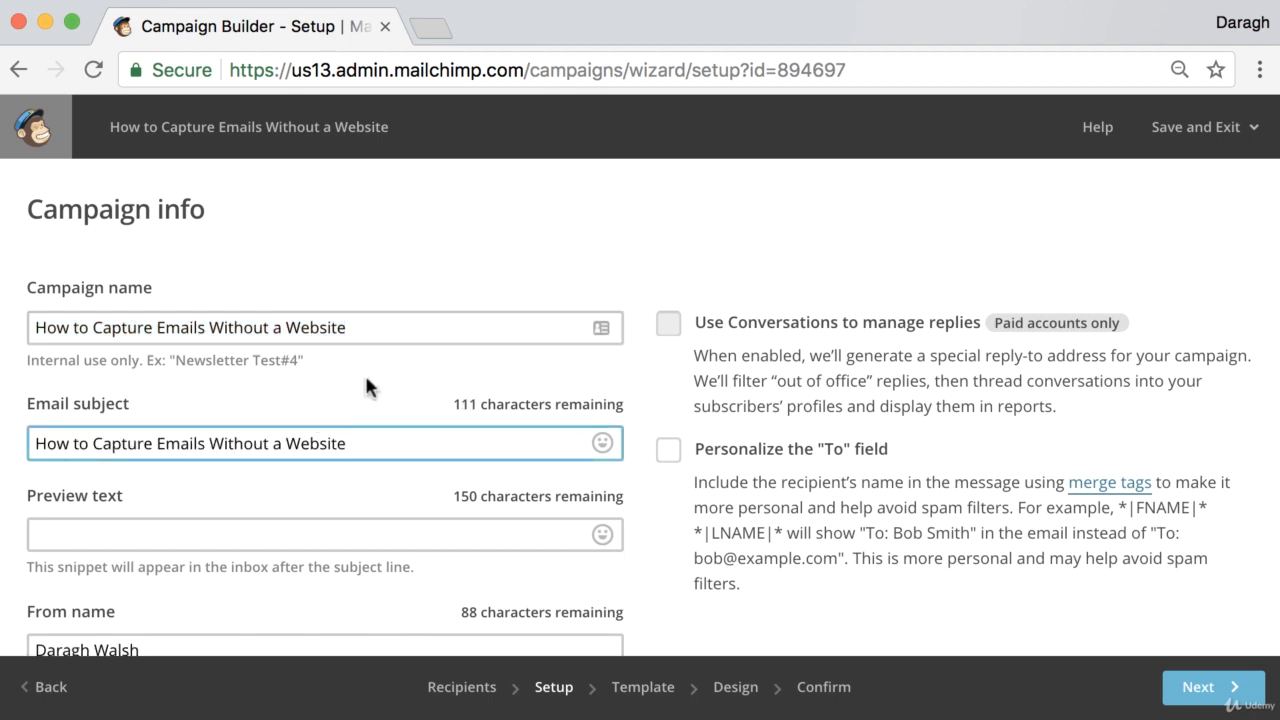
Set the preview text to "Learn a really simple way to capture email without needing a website"
scroll(364, 385, "down", 3)
scroll(363, 385, "down", 1)
left_click(276, 376)
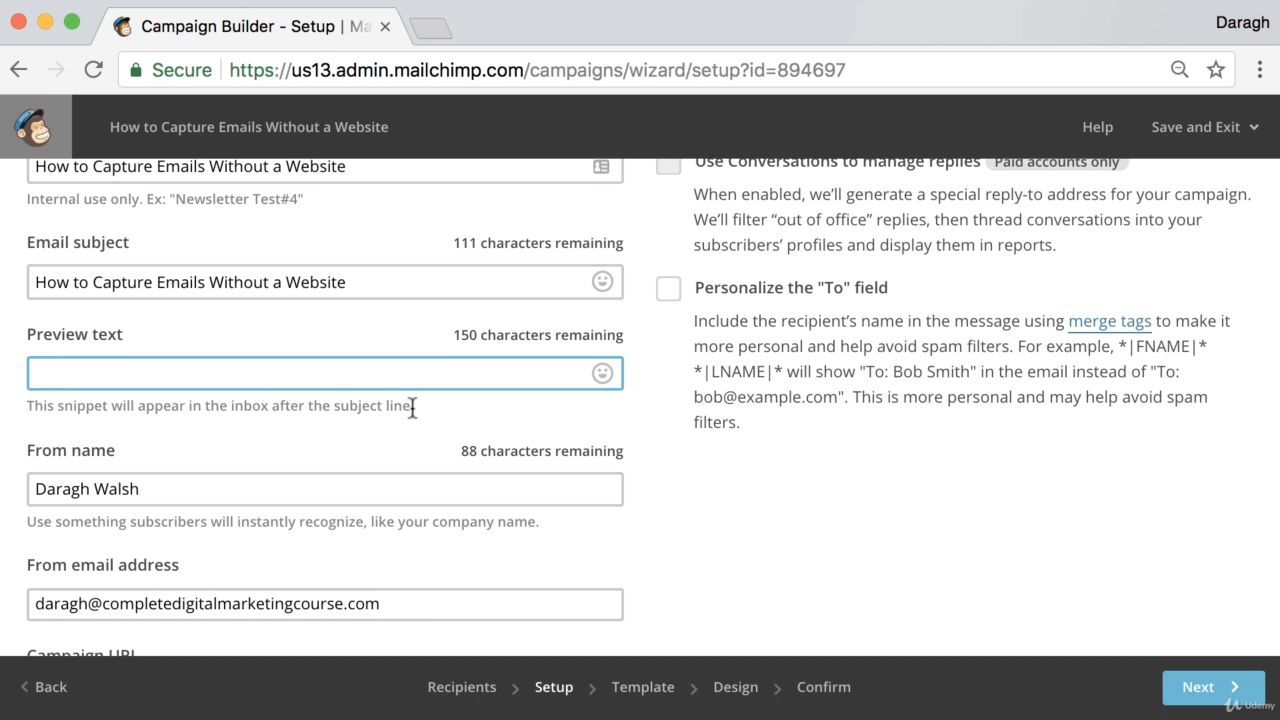
scroll(412, 407, "up", 3)
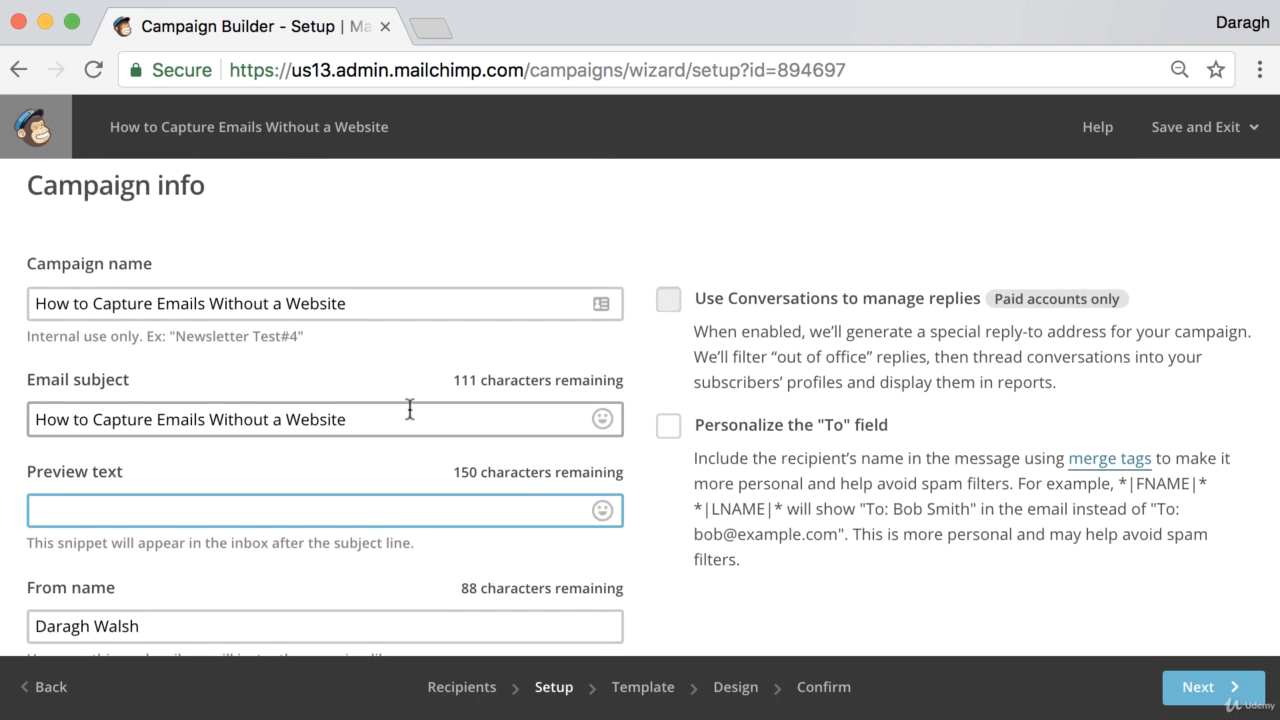
left_click_drag(349, 420, 20, 424)
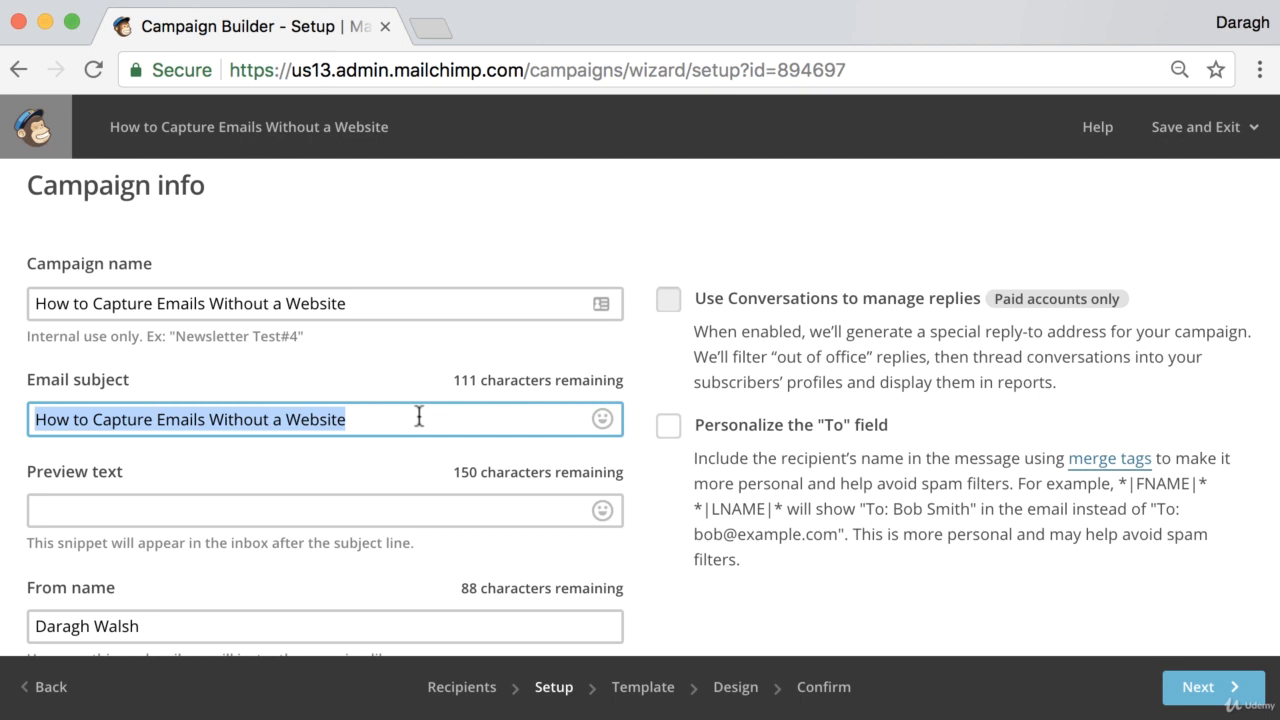
left_click(162, 508)
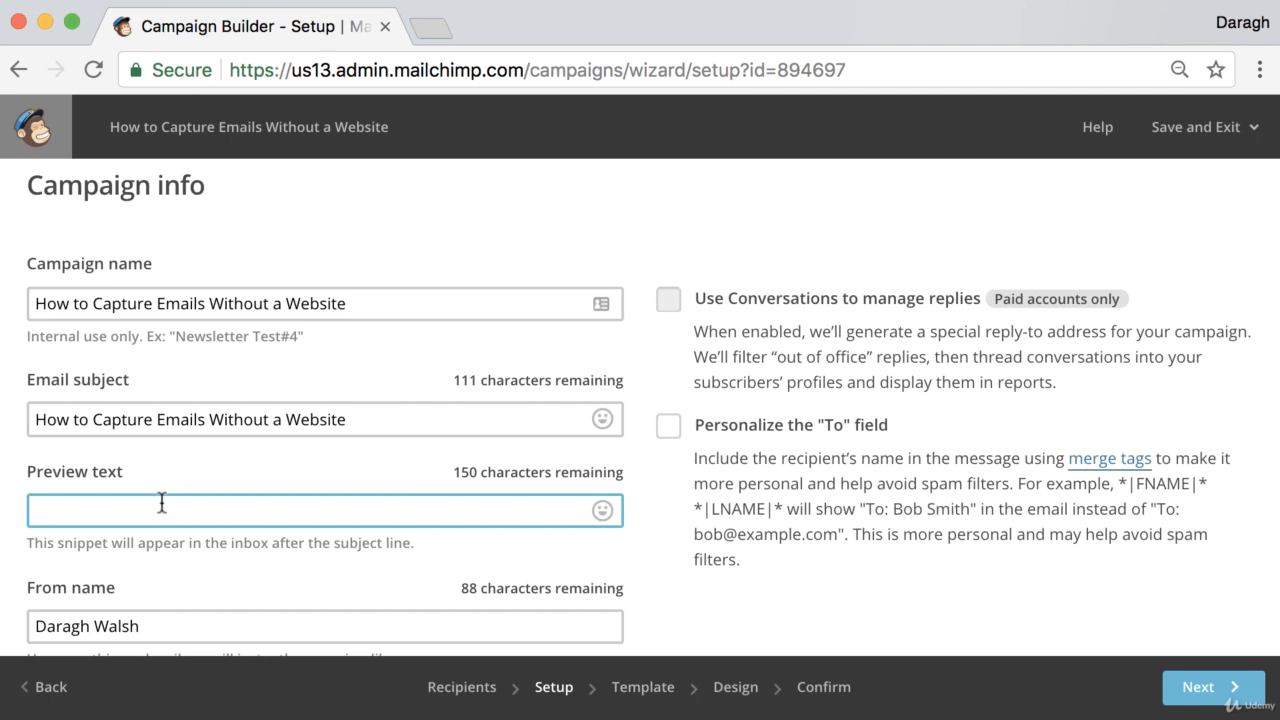
type("Learn a really sm")
key("BackSpace")
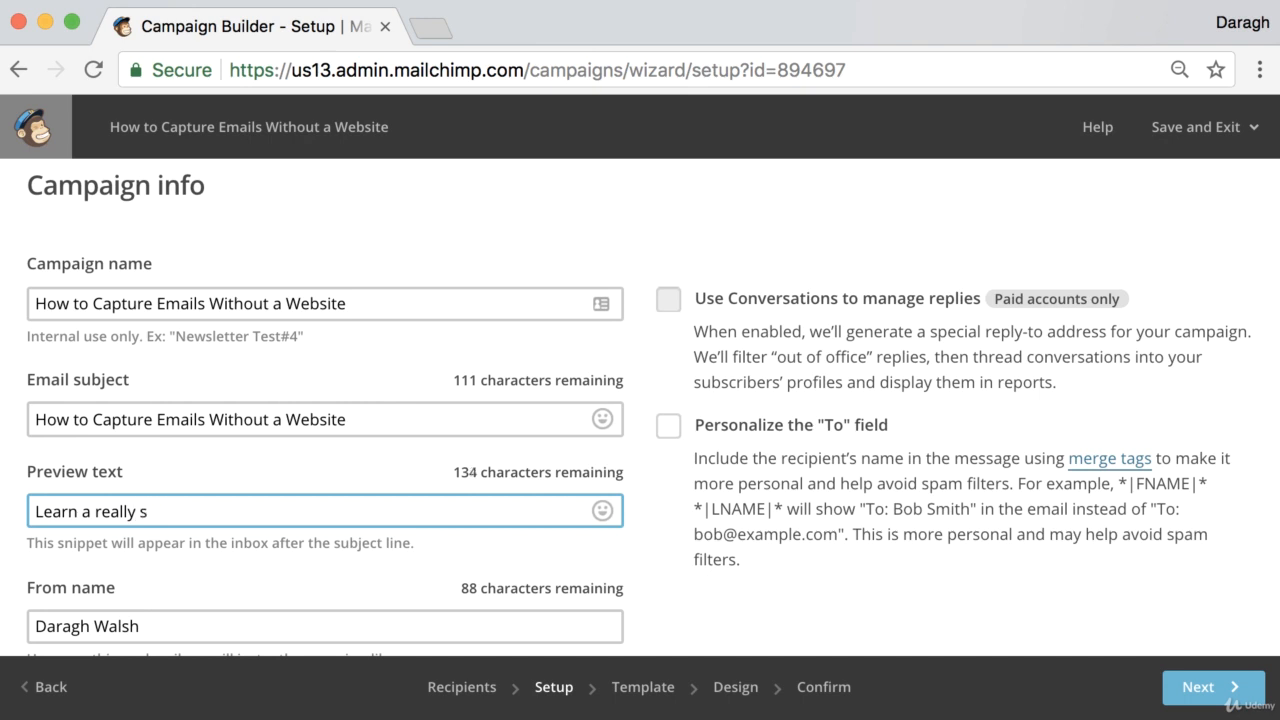
type("imple way to")
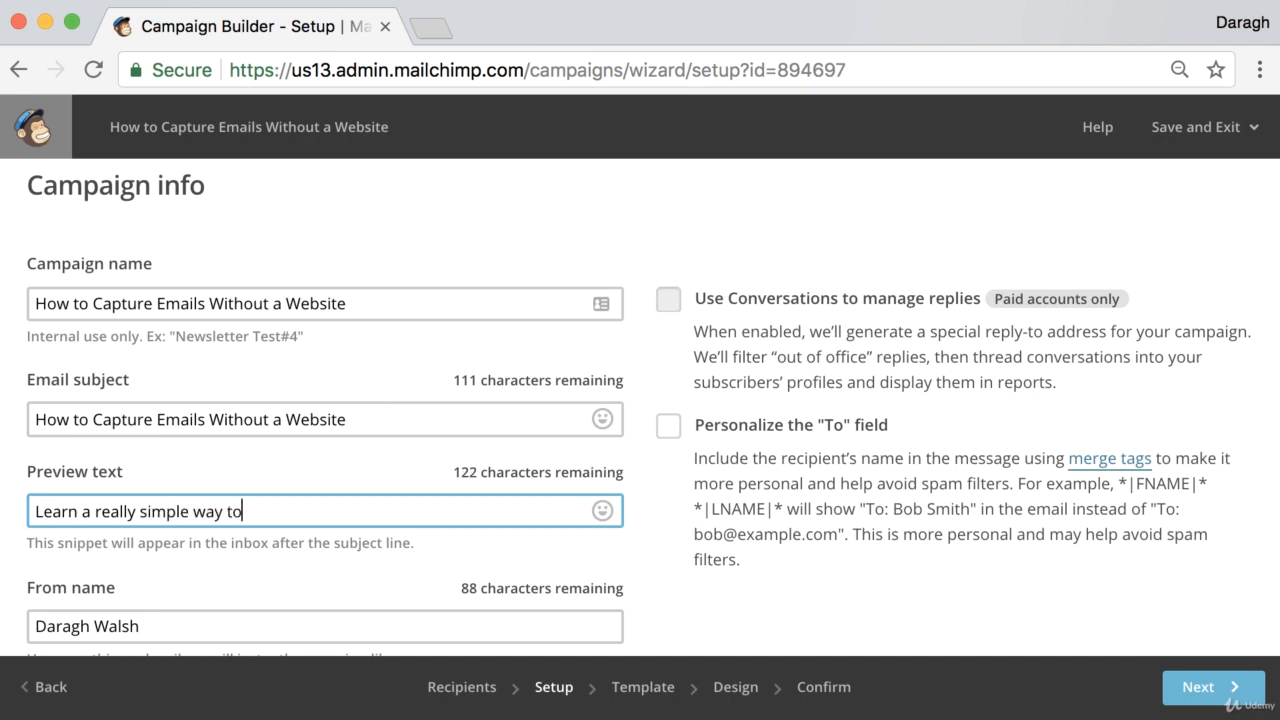
type(" captures")
key("BackSpace")
key("BackSpace")
type("email w")
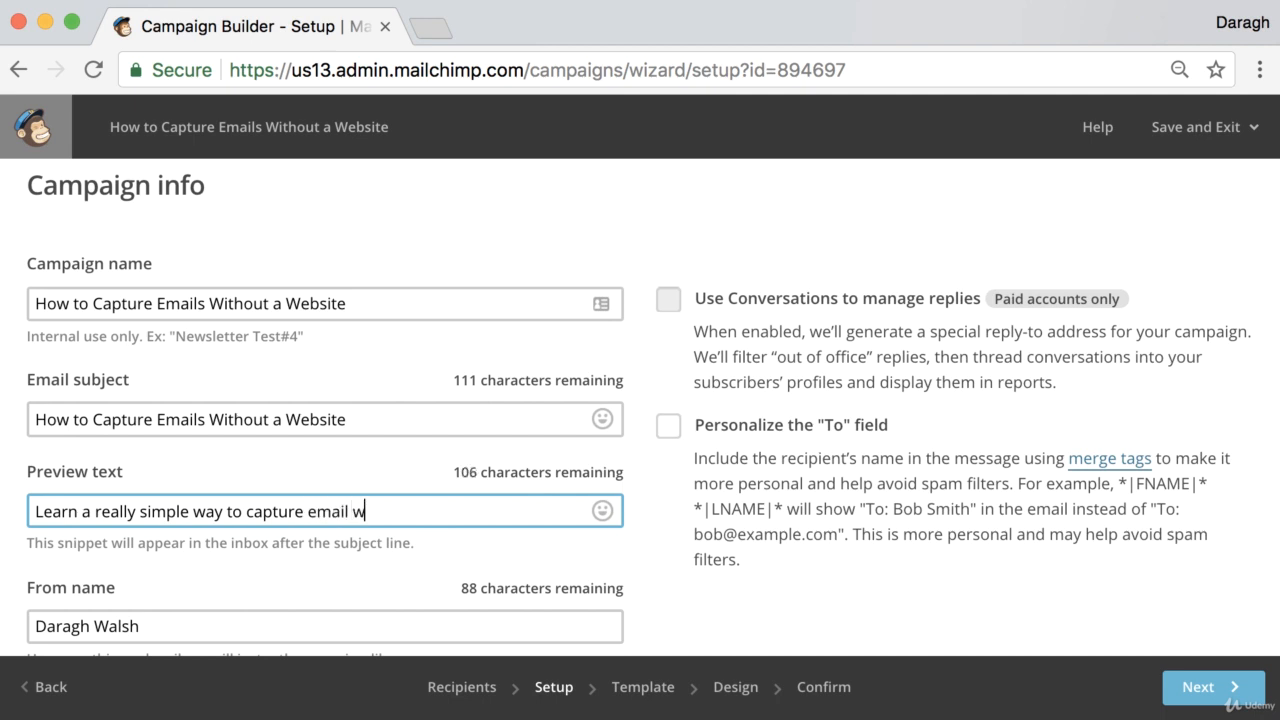
type("ithout needing a web")
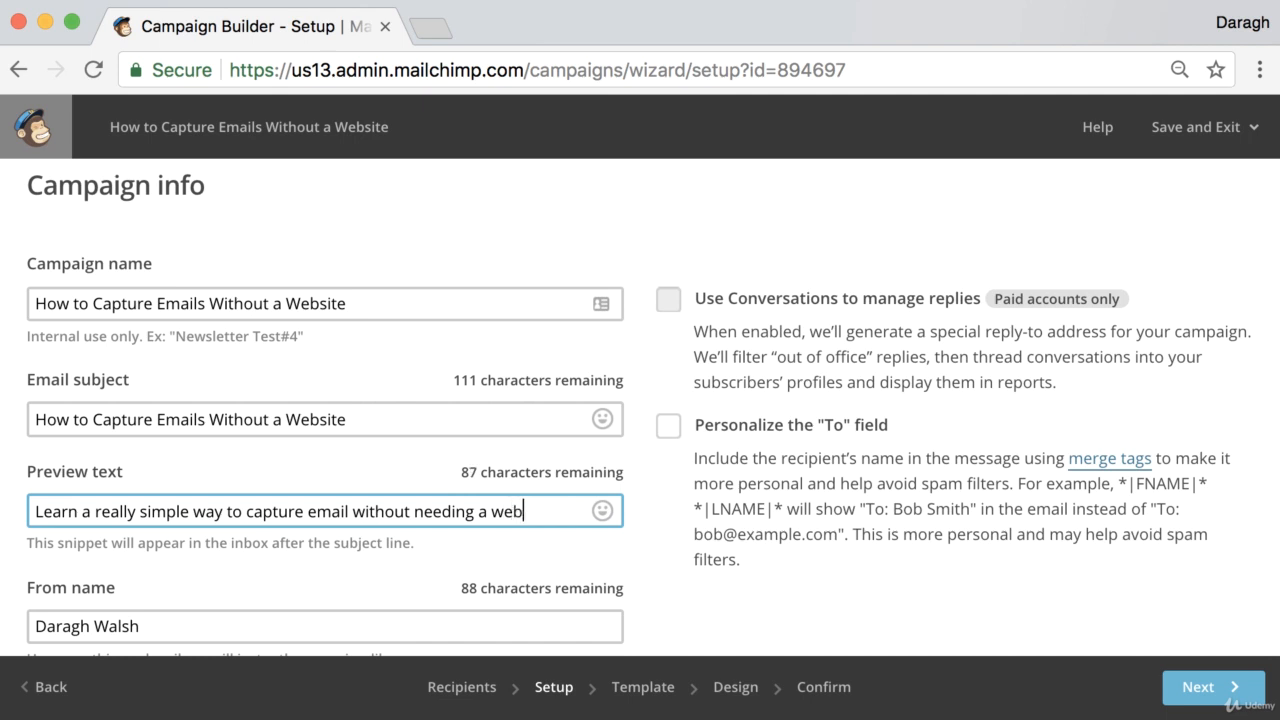
type("site")
Review the sender name, sender email address, campaign URL and tracking options in the campaign setup
scroll(196, 512, "down", 4)
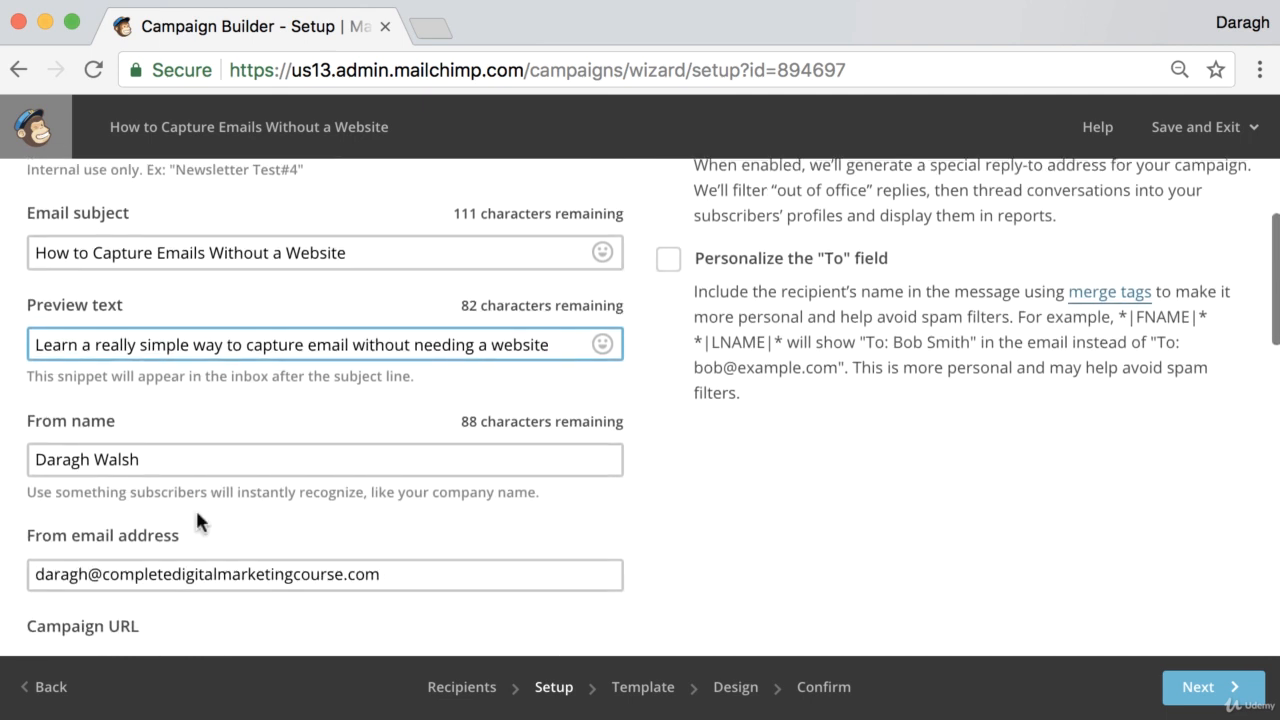
scroll(195, 507, "up", 1)
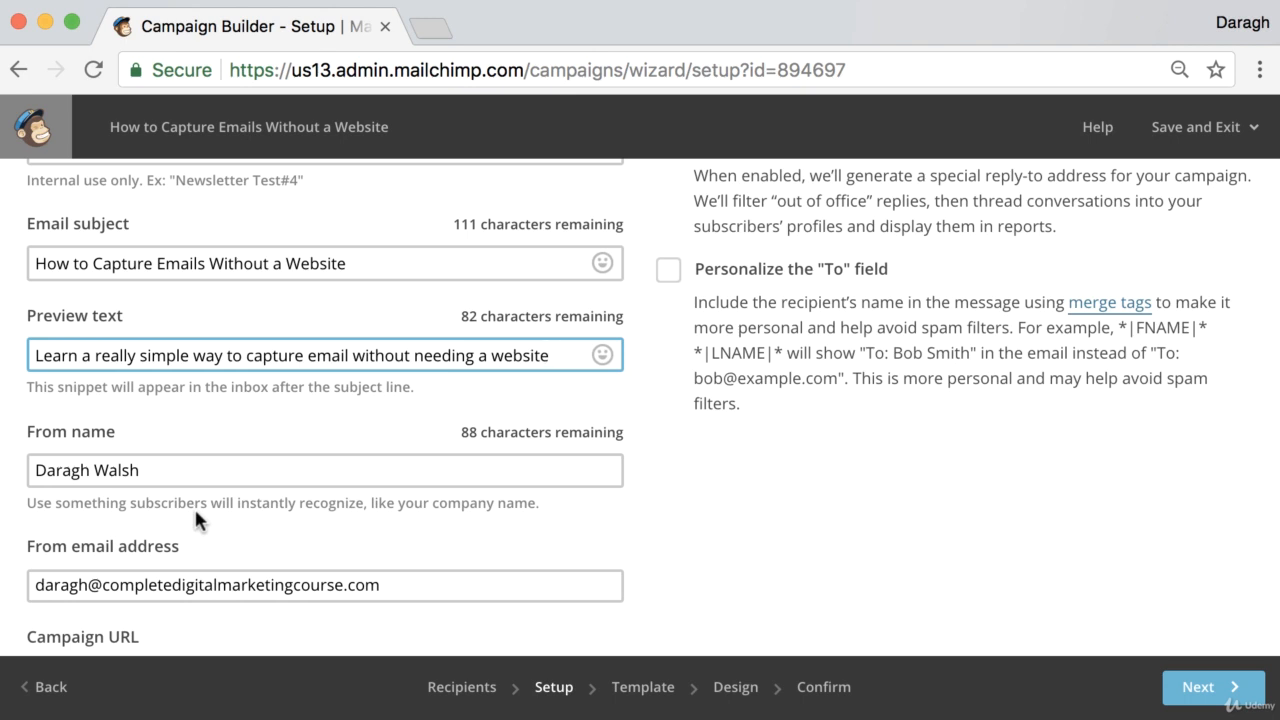
scroll(196, 508, "down", 2)
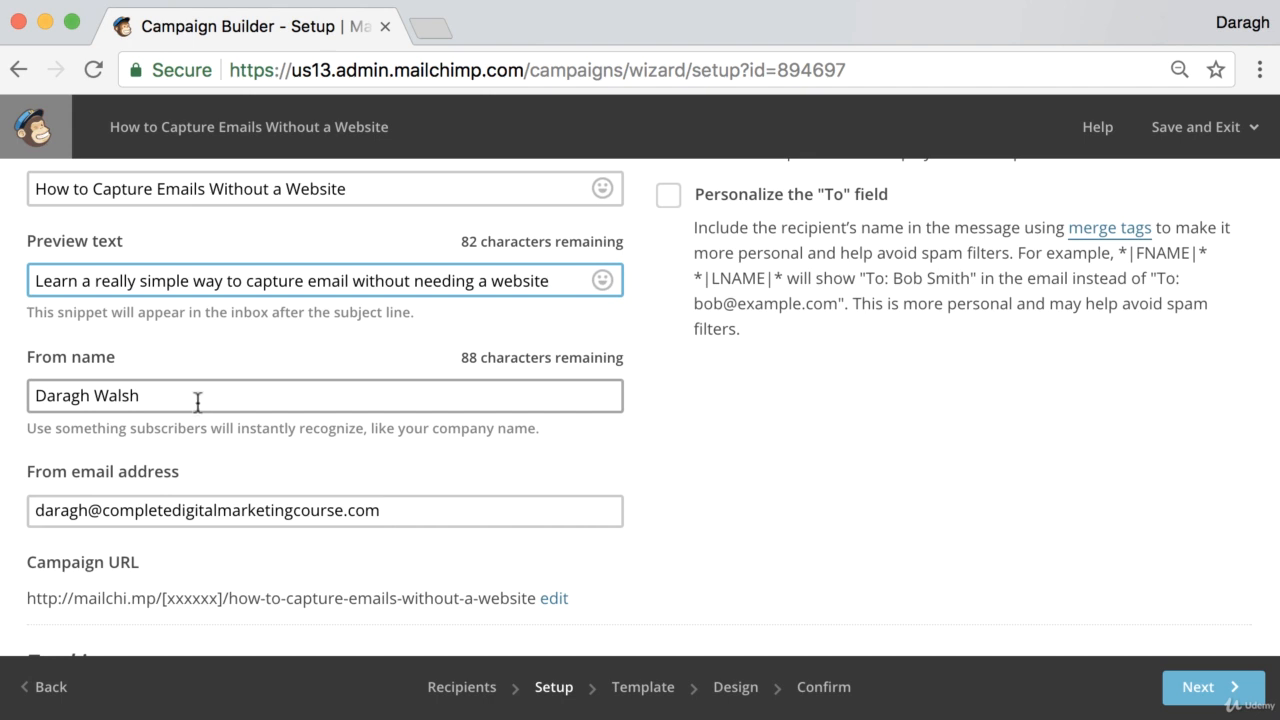
scroll(235, 420, "down", 4)
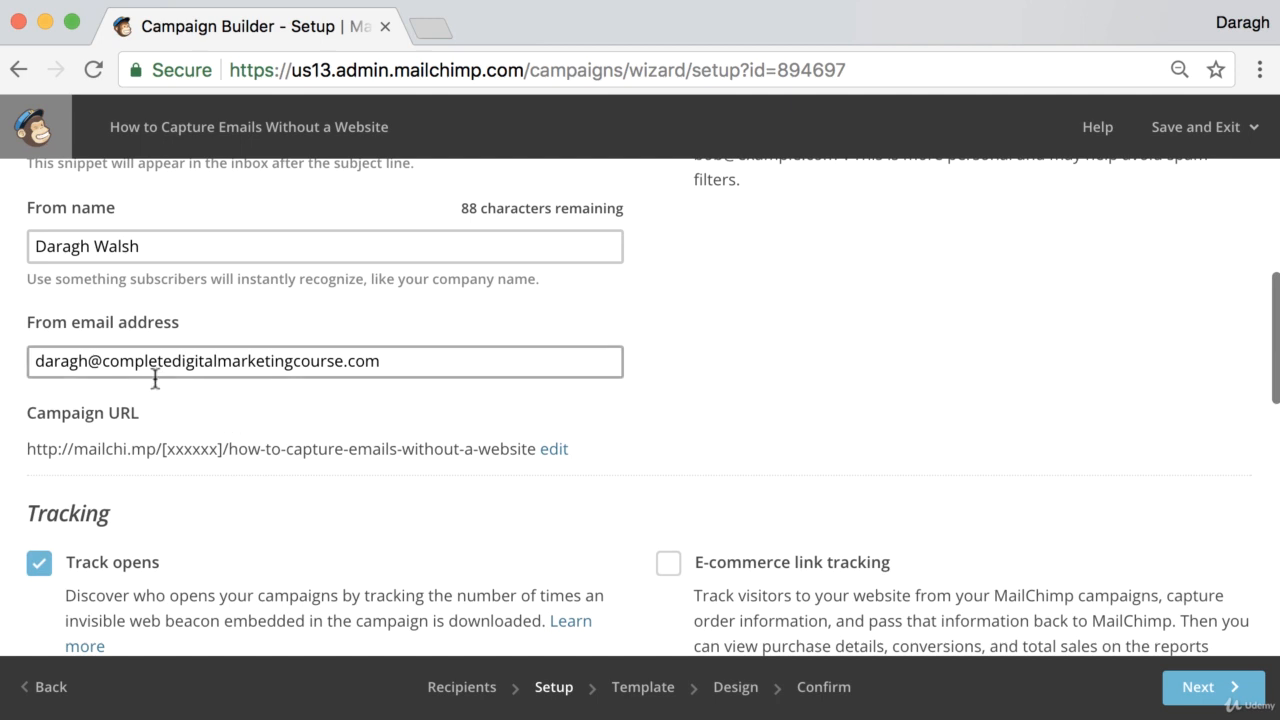
scroll(155, 378, "down", 8)
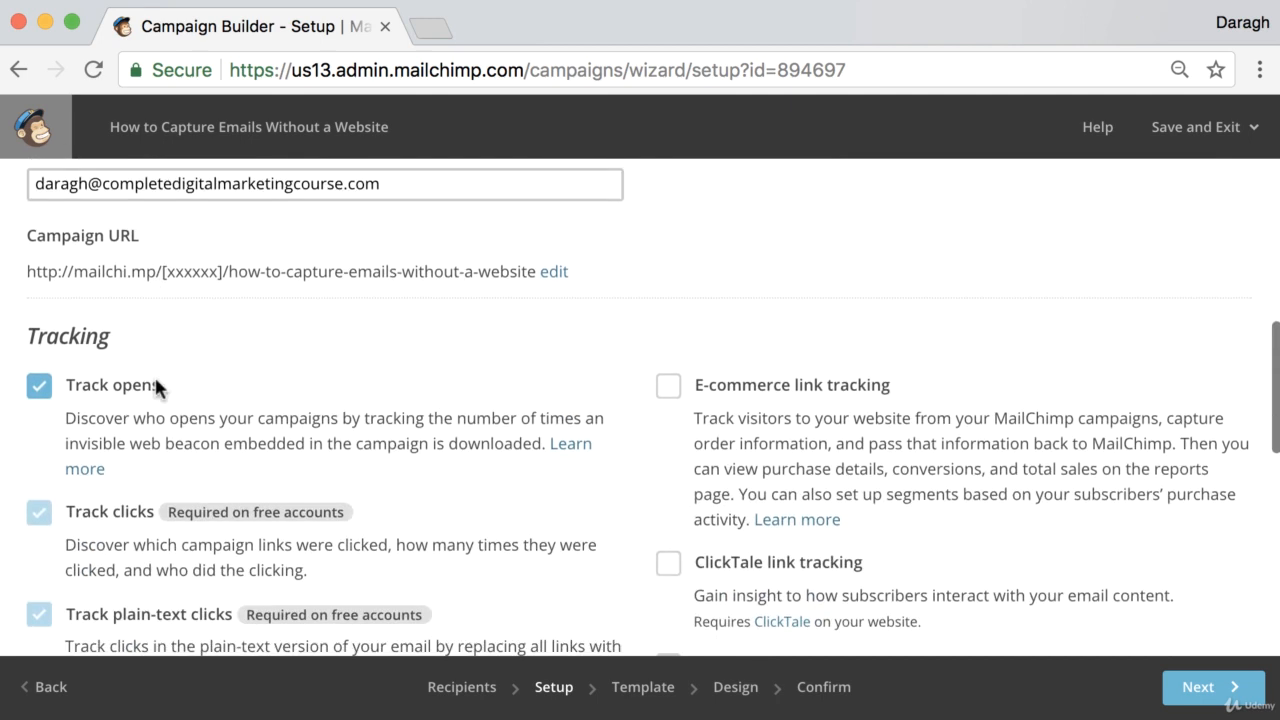
scroll(158, 375, "up", 3)
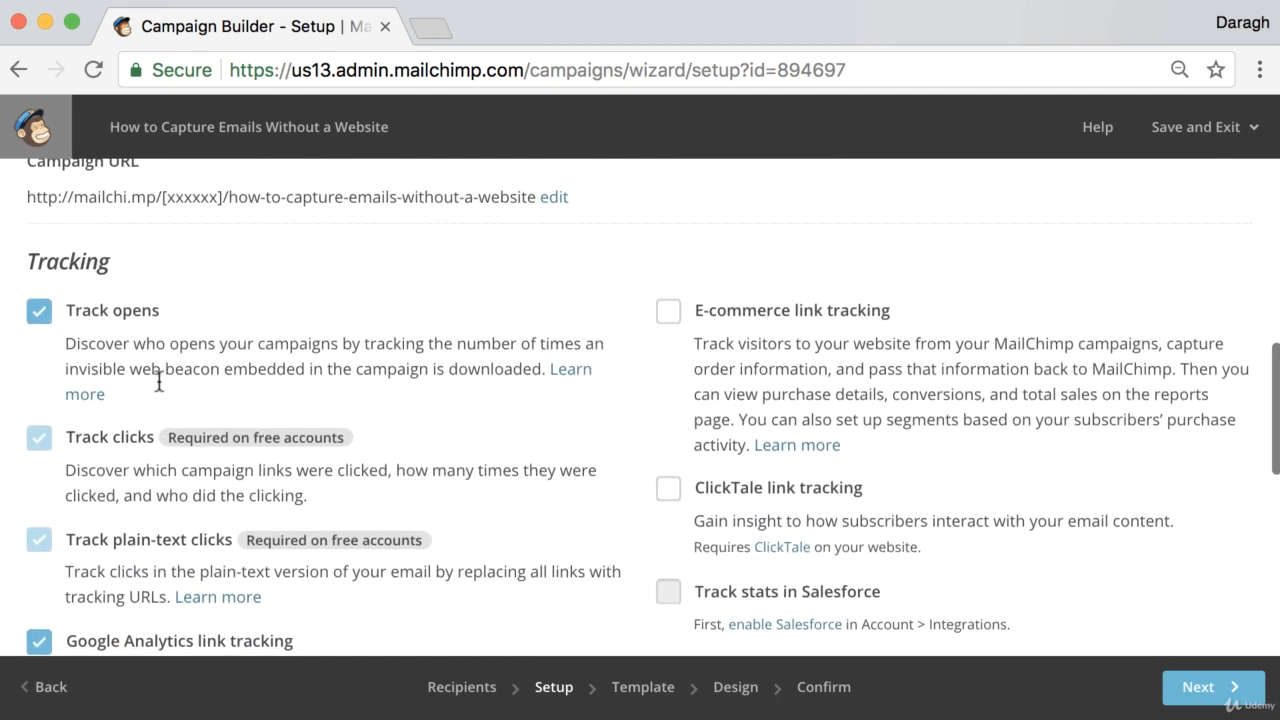
scroll(264, 418, "down", 5)
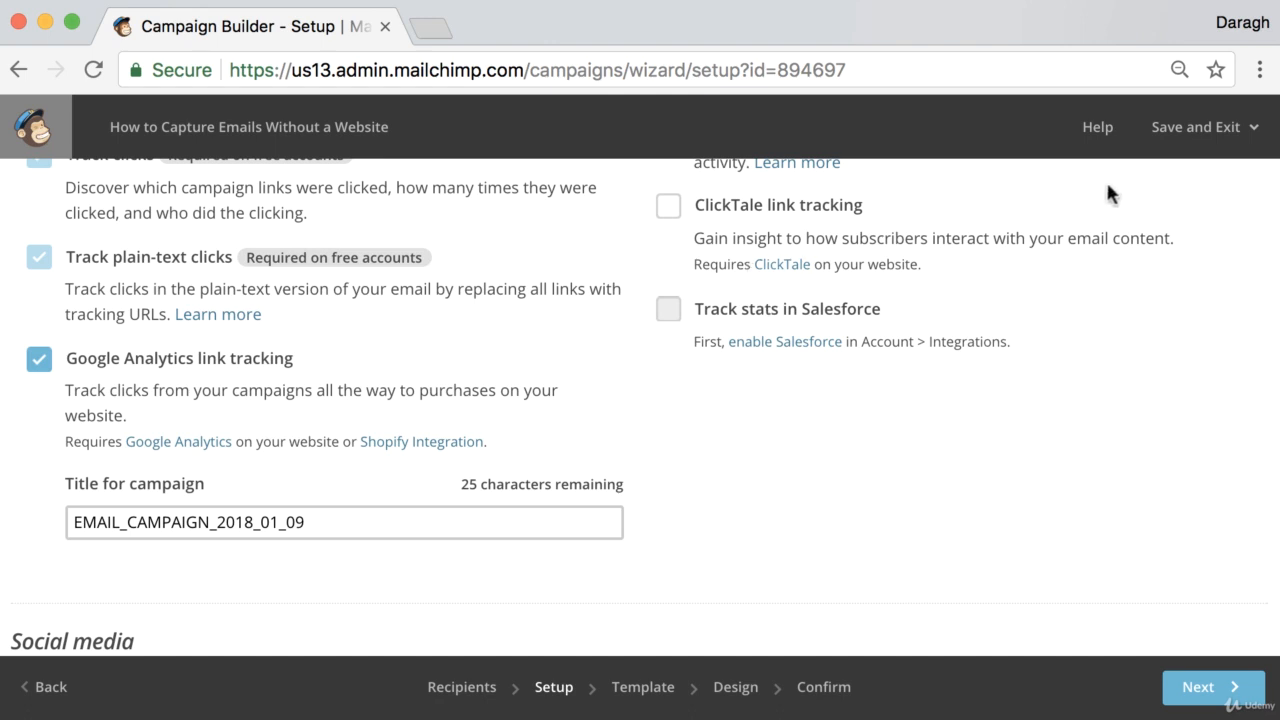
Open the dashboard in a separate browser tab, keeping the campaign setup open, and switch to it
right_click(1193, 136)
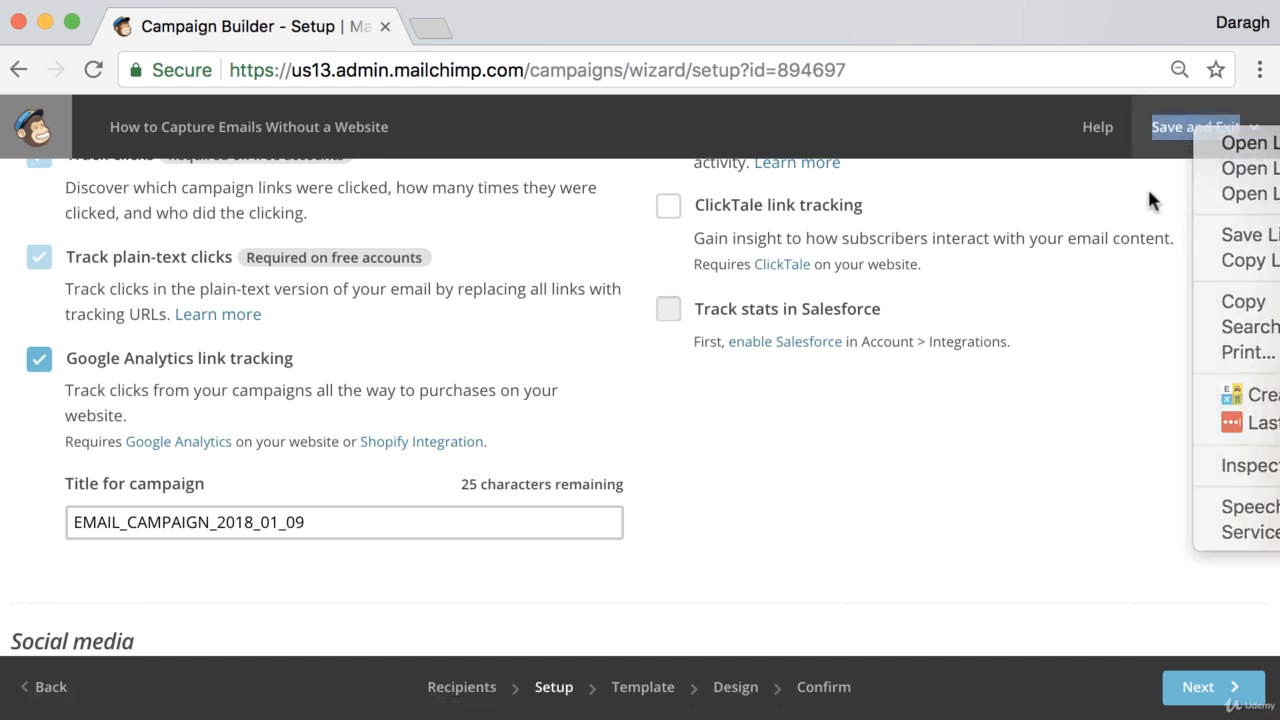
left_click(1151, 200)
left_click(1186, 141)
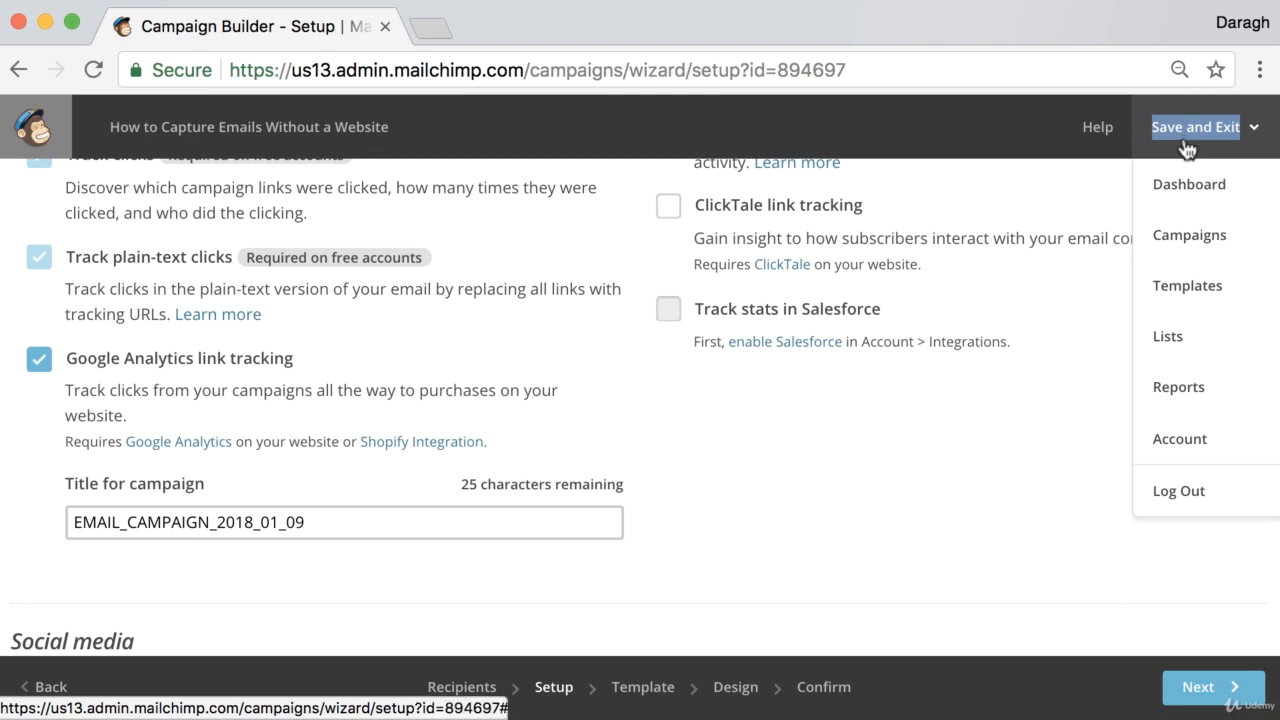
right_click(1185, 181)
left_click(1215, 185)
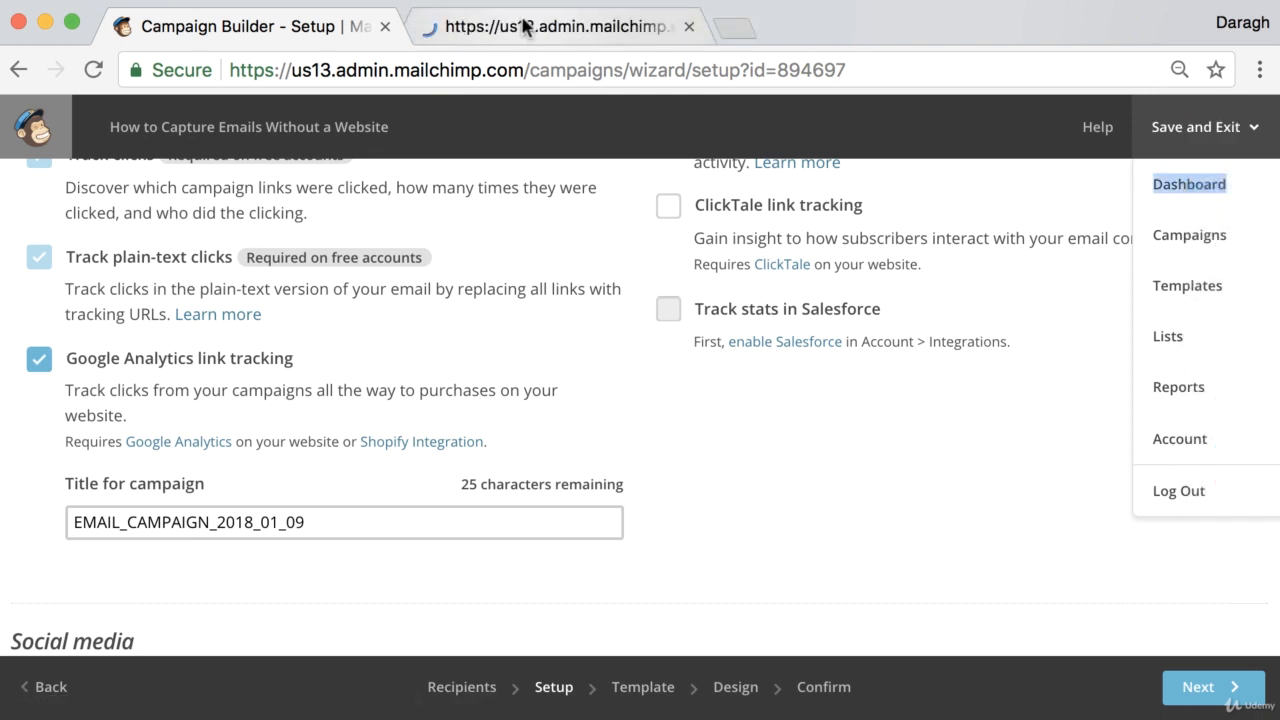
left_click(523, 27)
Open the account's integrations and check the connection for Google Analytics, Contacts and Docs
right_click(1097, 137)
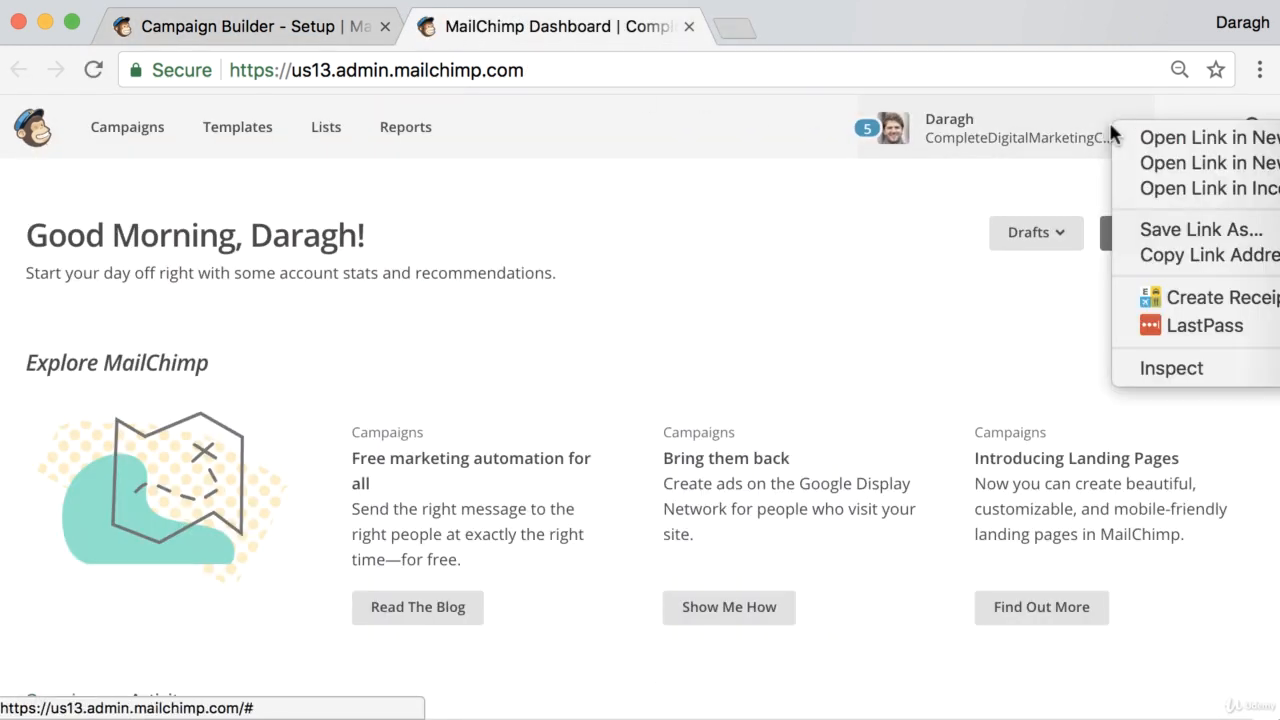
left_click(1054, 132)
left_click(1054, 133)
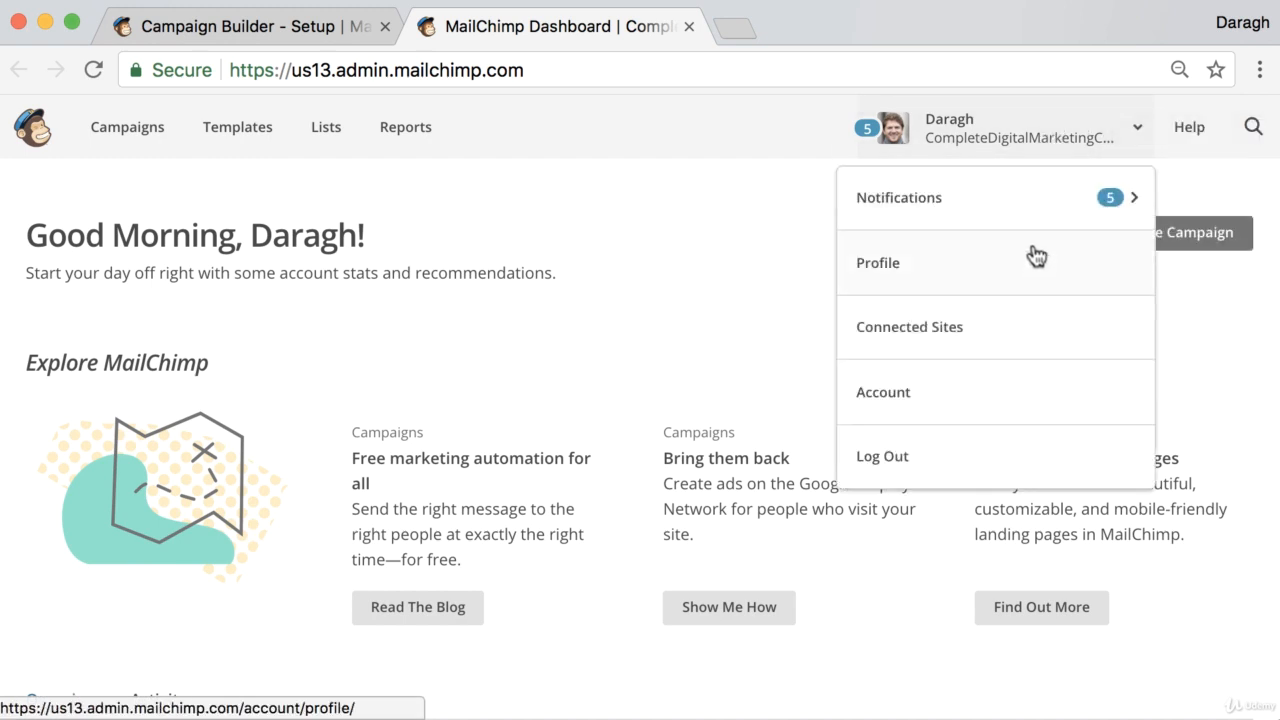
left_click(1004, 392)
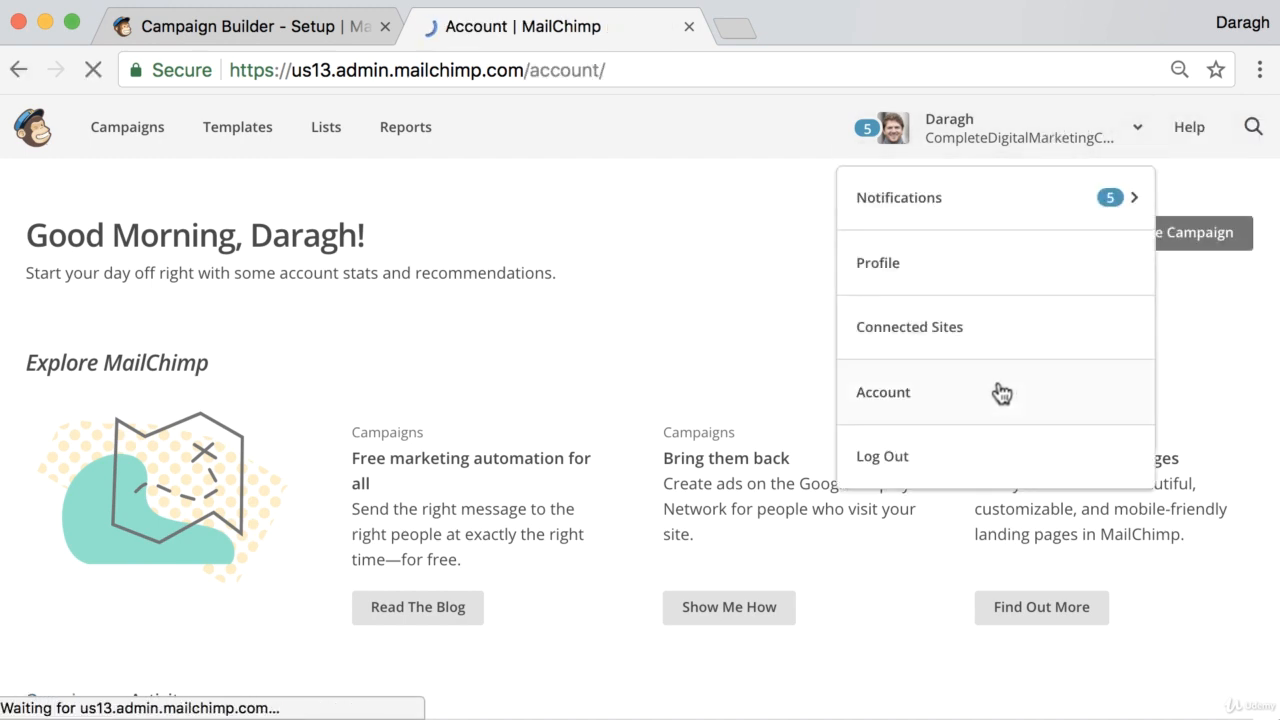
left_click(504, 346)
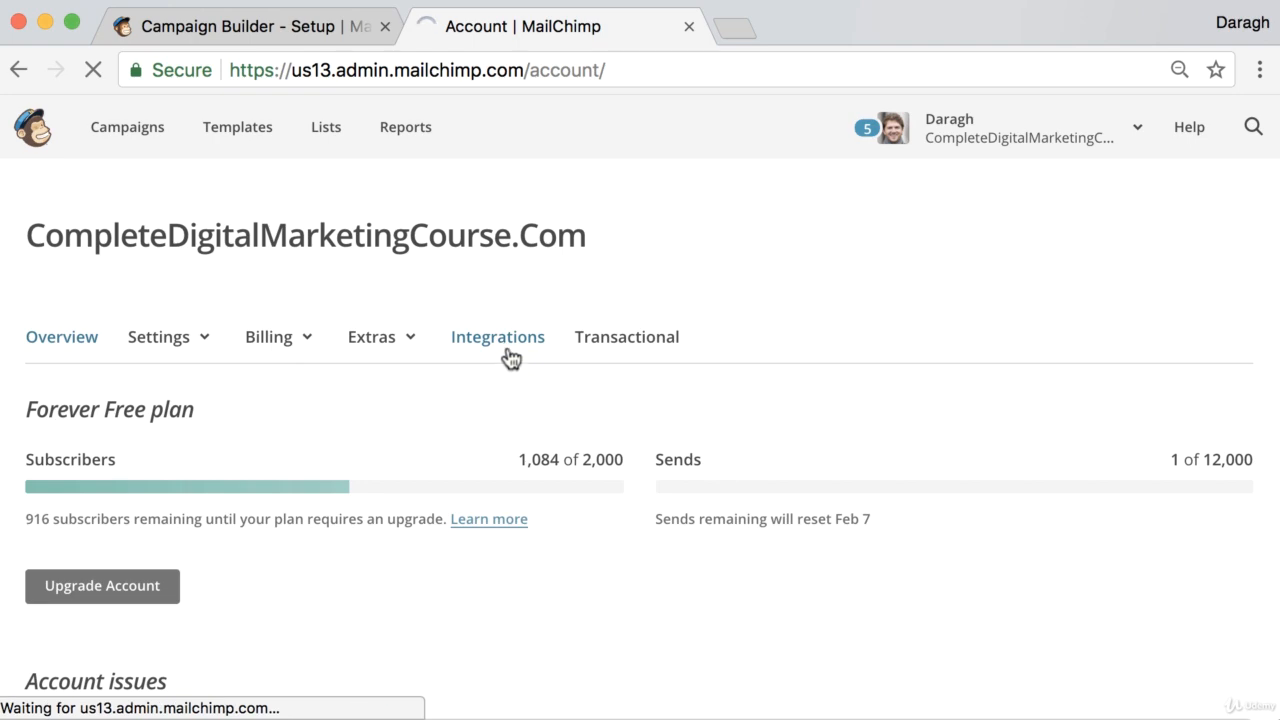
scroll(508, 357, "down", 10)
scroll(505, 356, "up", 3)
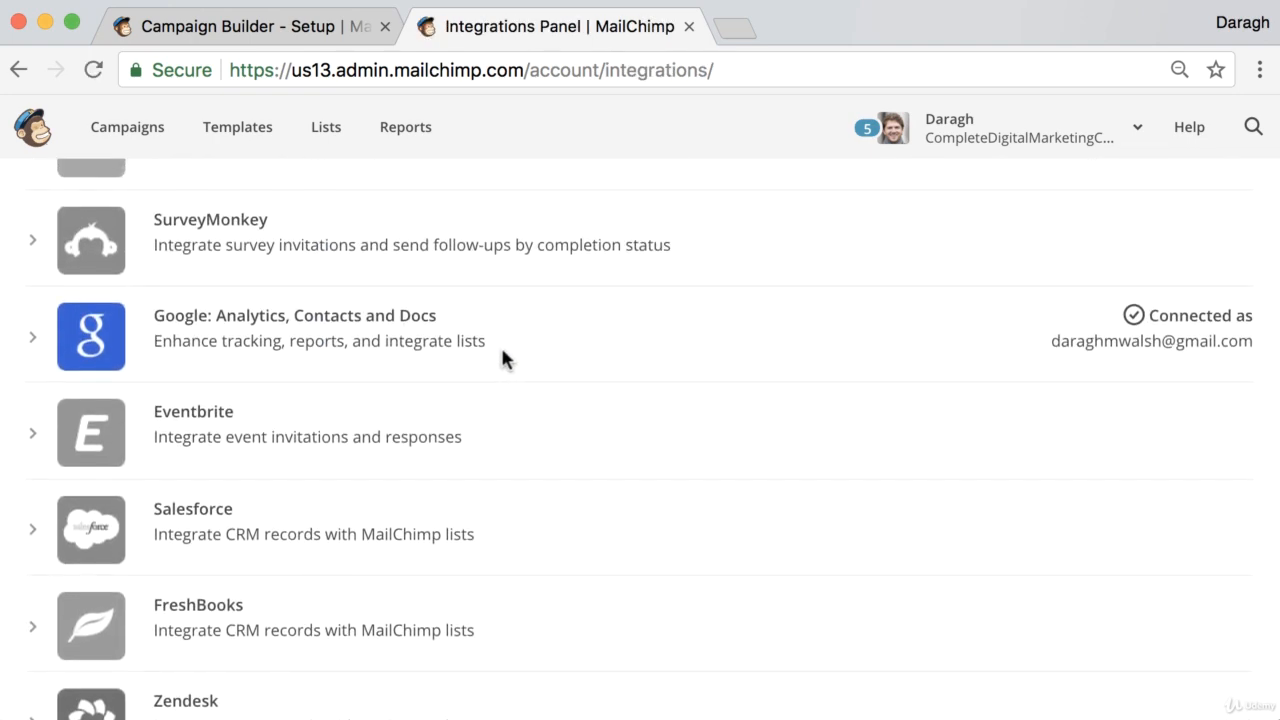
Return to the campaign setup and select the whole Google Analytics title for the campaign
left_click(288, 30)
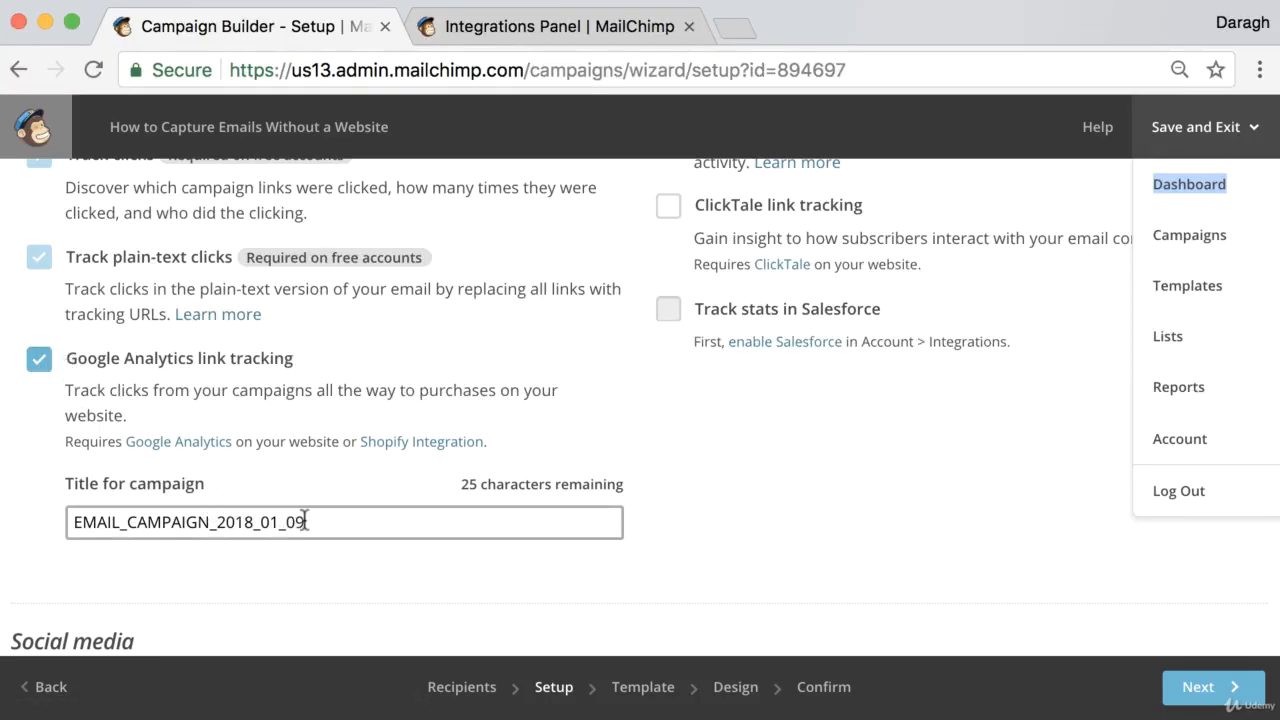
left_click_drag(305, 521, 70, 522)
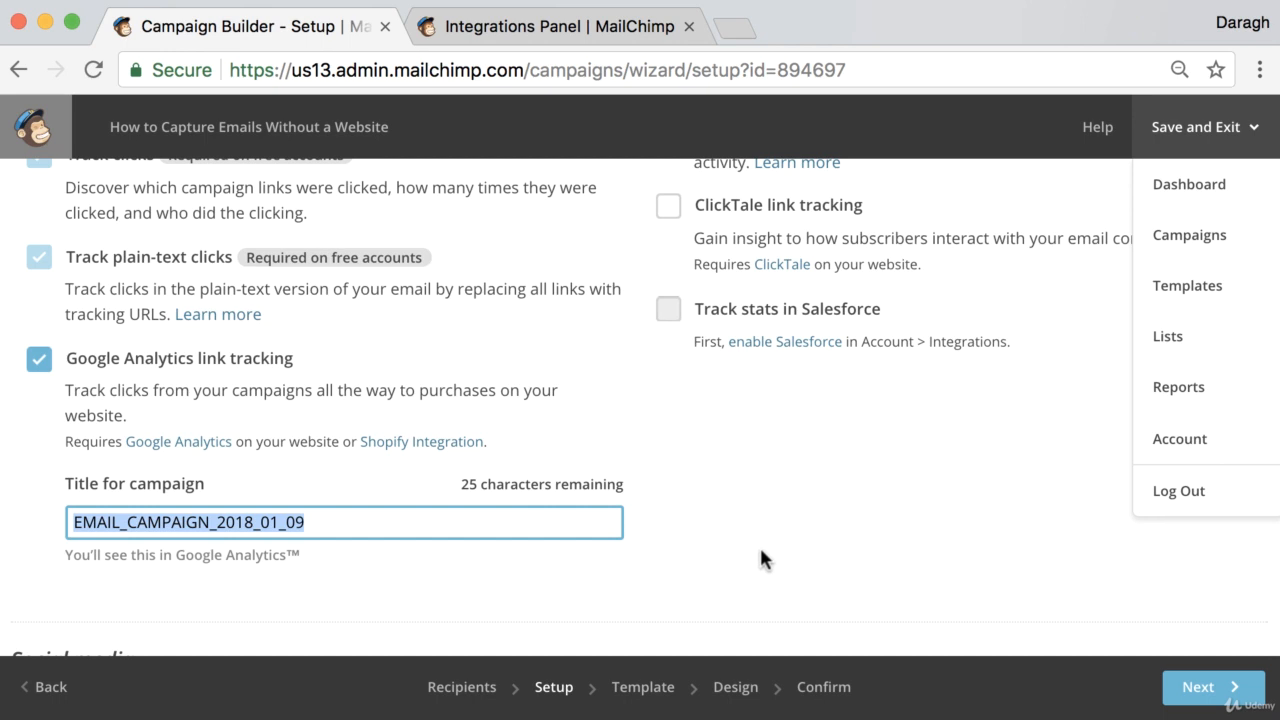
Proceed to the template selection and choose the Simple Text layout from the basic templates
left_click(1092, 580)
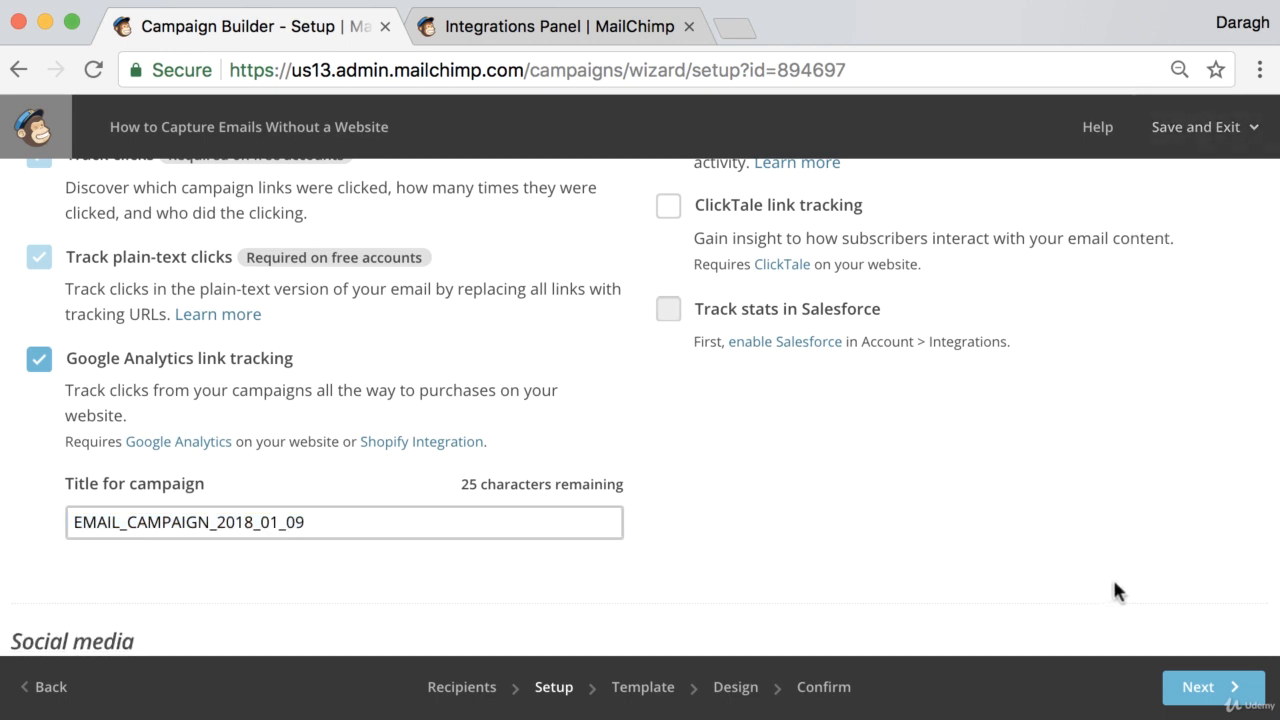
left_click(1194, 687)
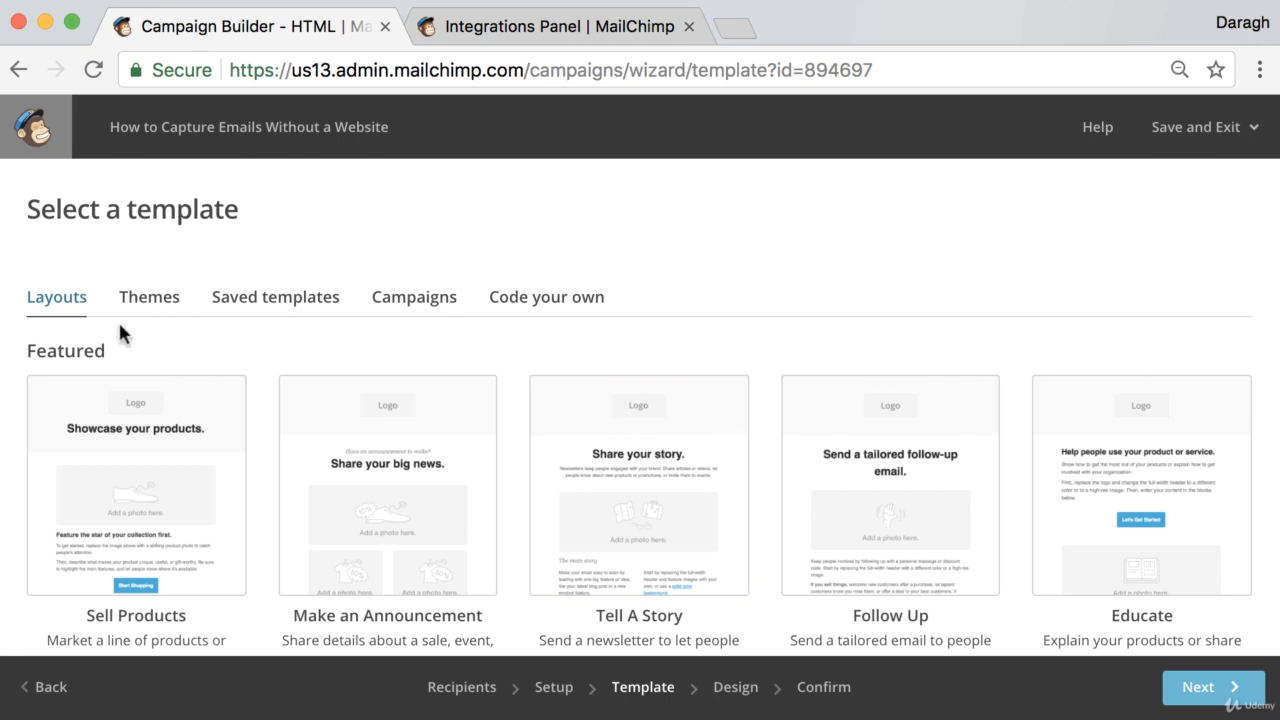
triple_click(62, 210)
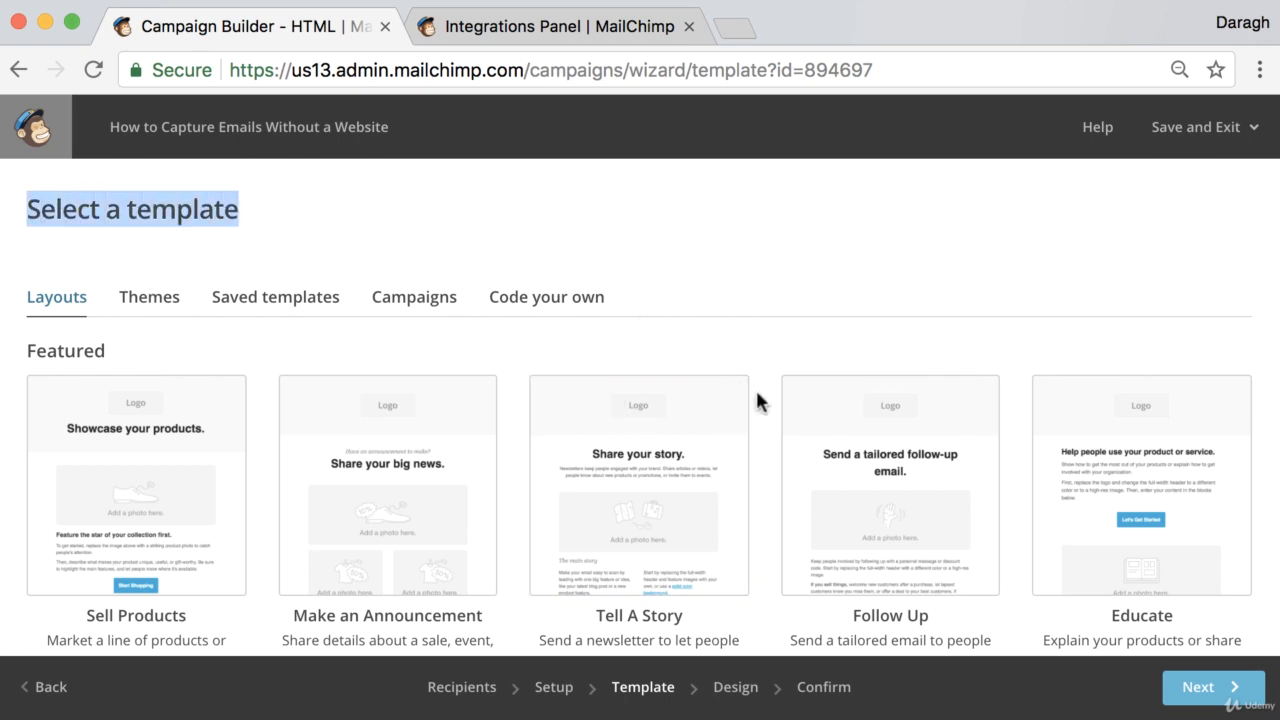
scroll(759, 328, "down", 4)
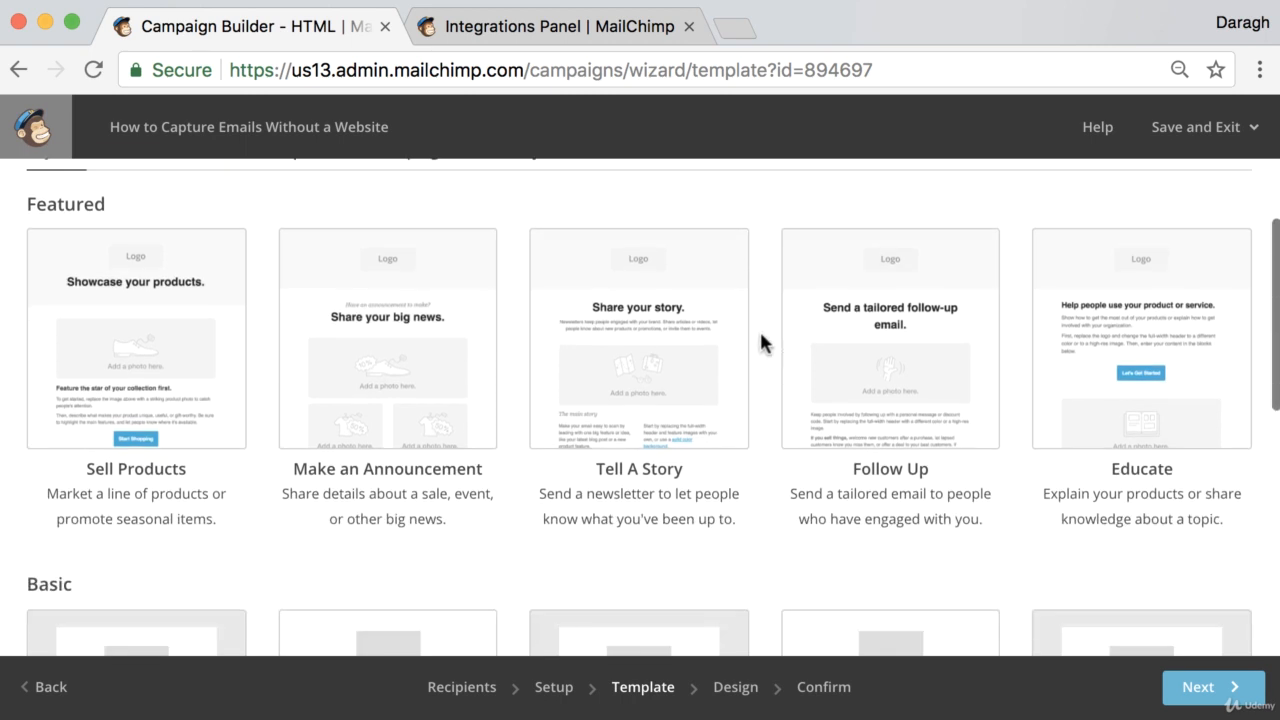
scroll(717, 365, "down", 1)
scroll(717, 373, "down", 5)
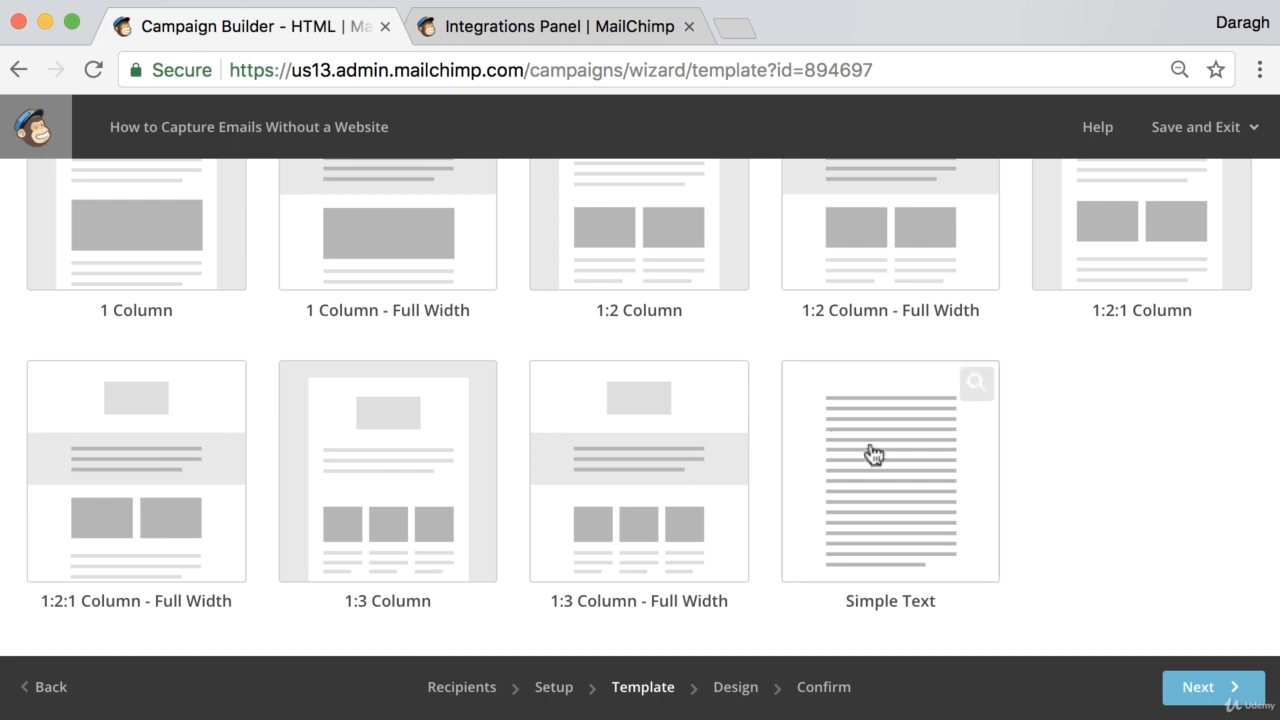
left_click(892, 472)
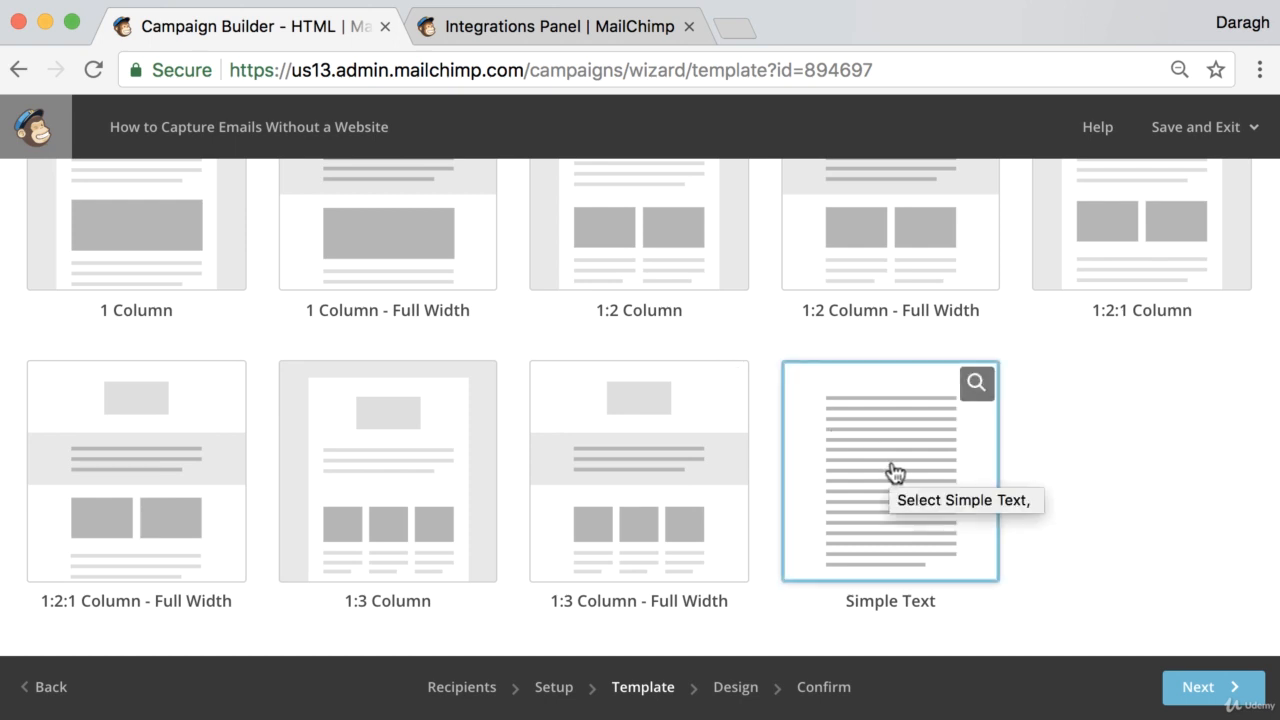
left_click(895, 473)
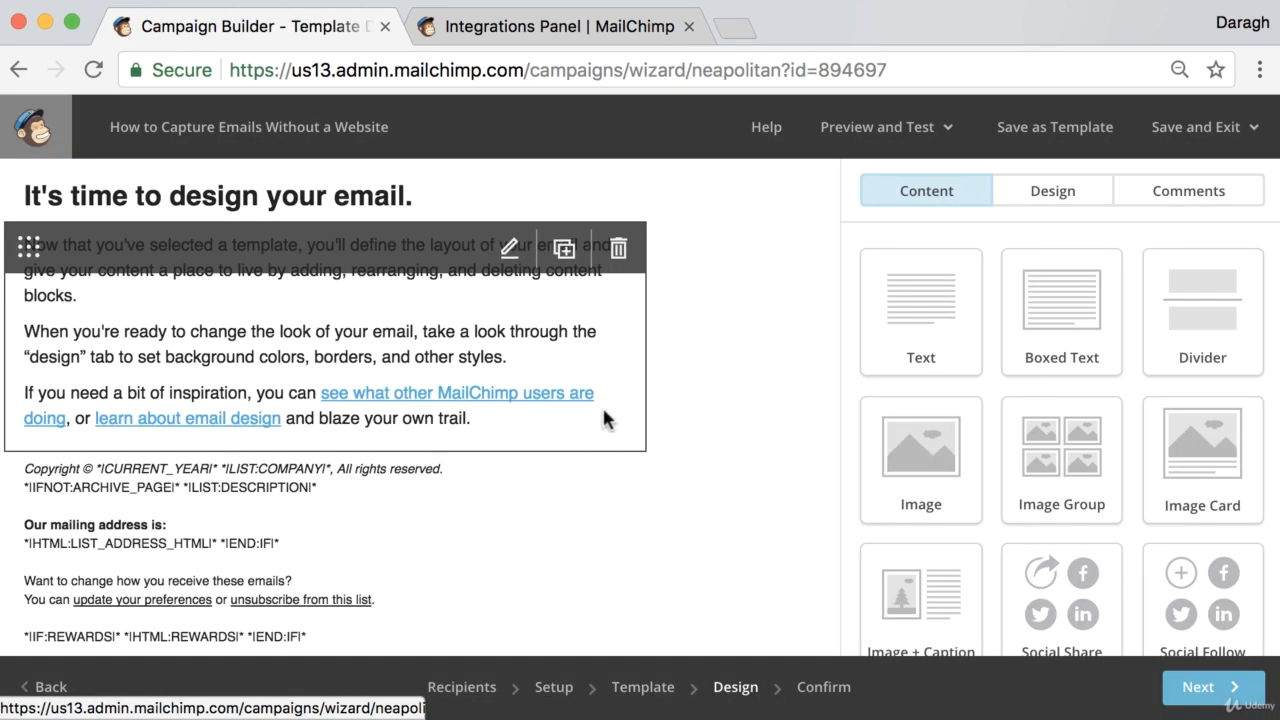
Replace the email's heading text with "Capture emails without needing a website"
left_click(358, 207)
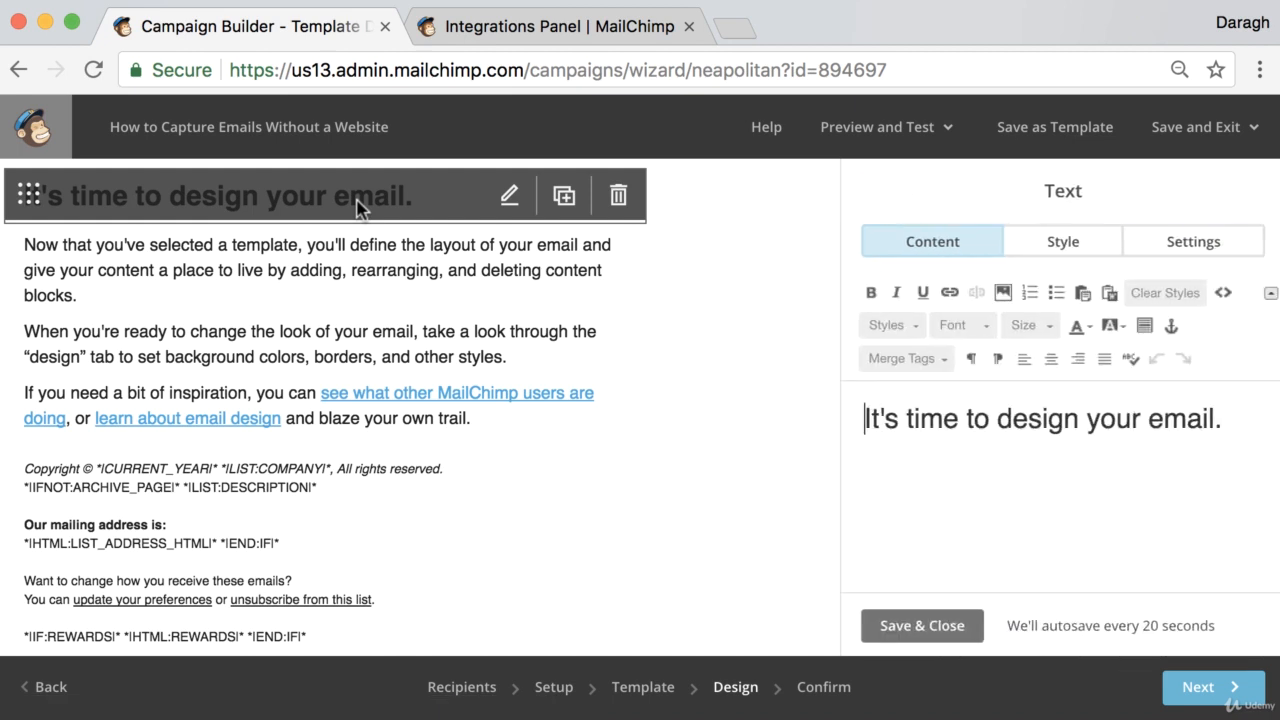
left_click_drag(1218, 432, 848, 422)
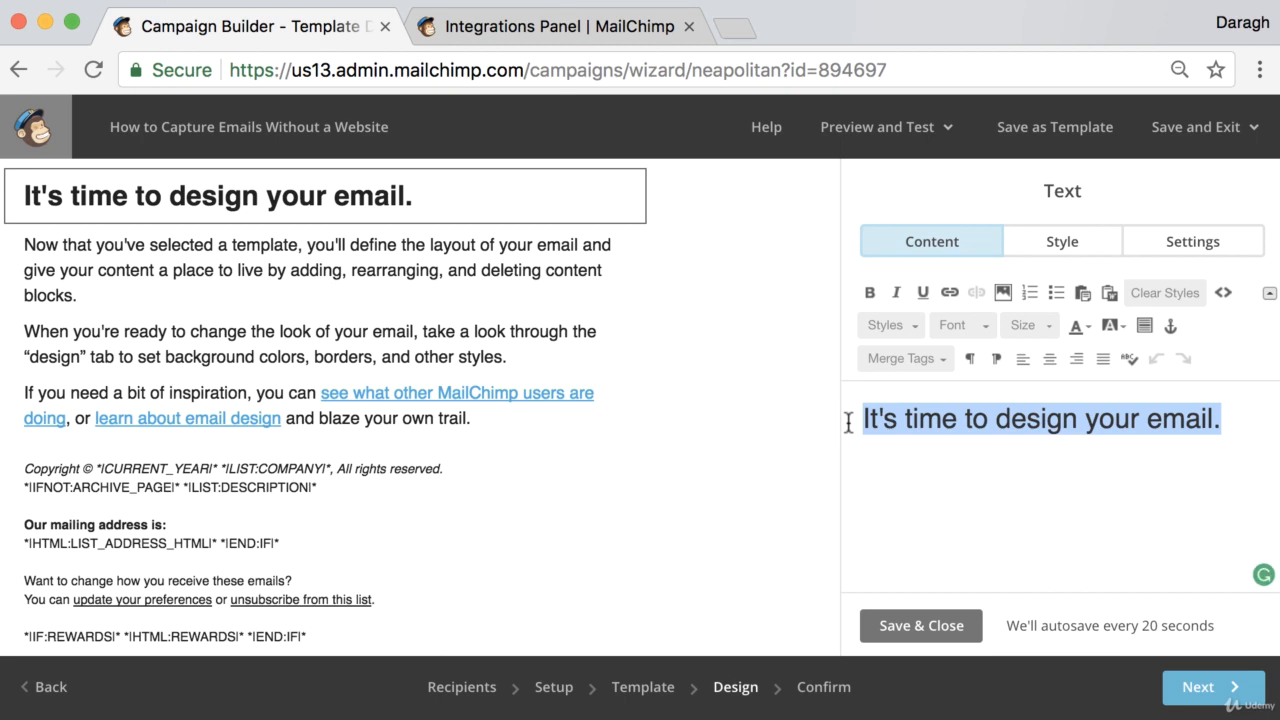
type("Ca")
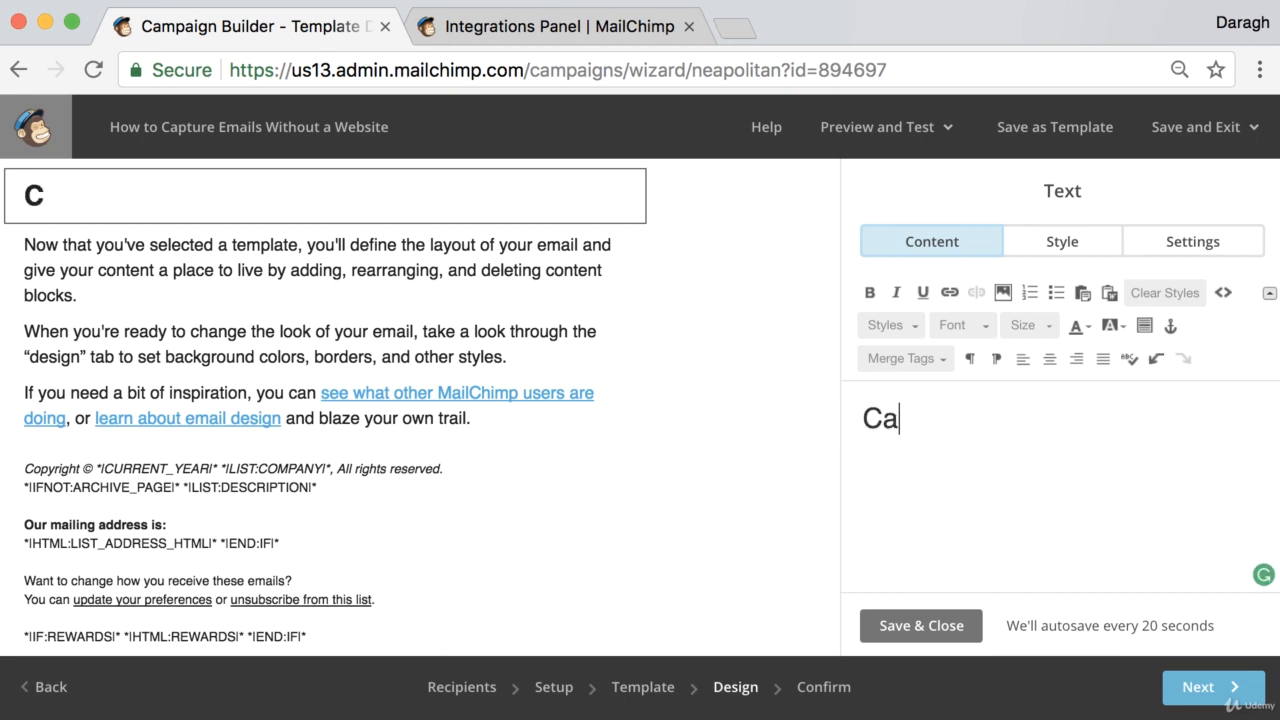
type("pture emails without needing a website")
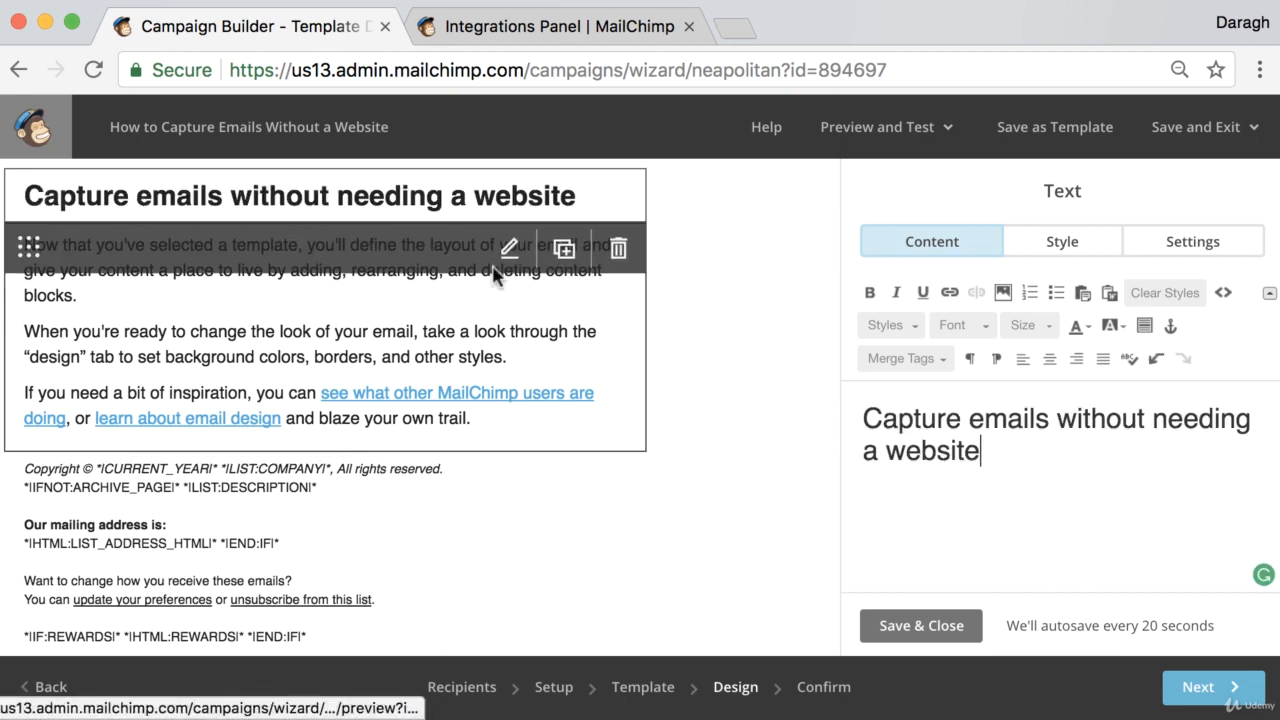
Replace the body text with "Click below to learn how to set up a free landing page with Mailchimp so you can collect emails without needing a website"
left_click(508, 250)
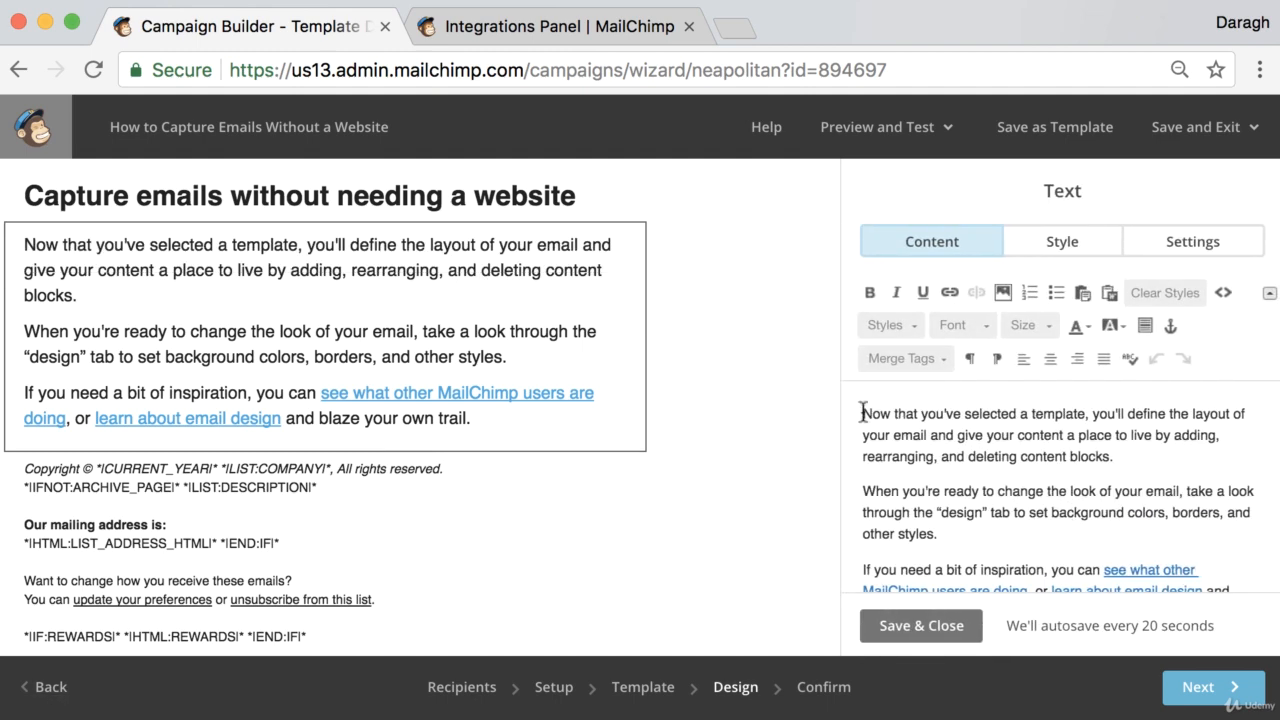
left_click_drag(863, 412, 1160, 585)
key("BackSpace")
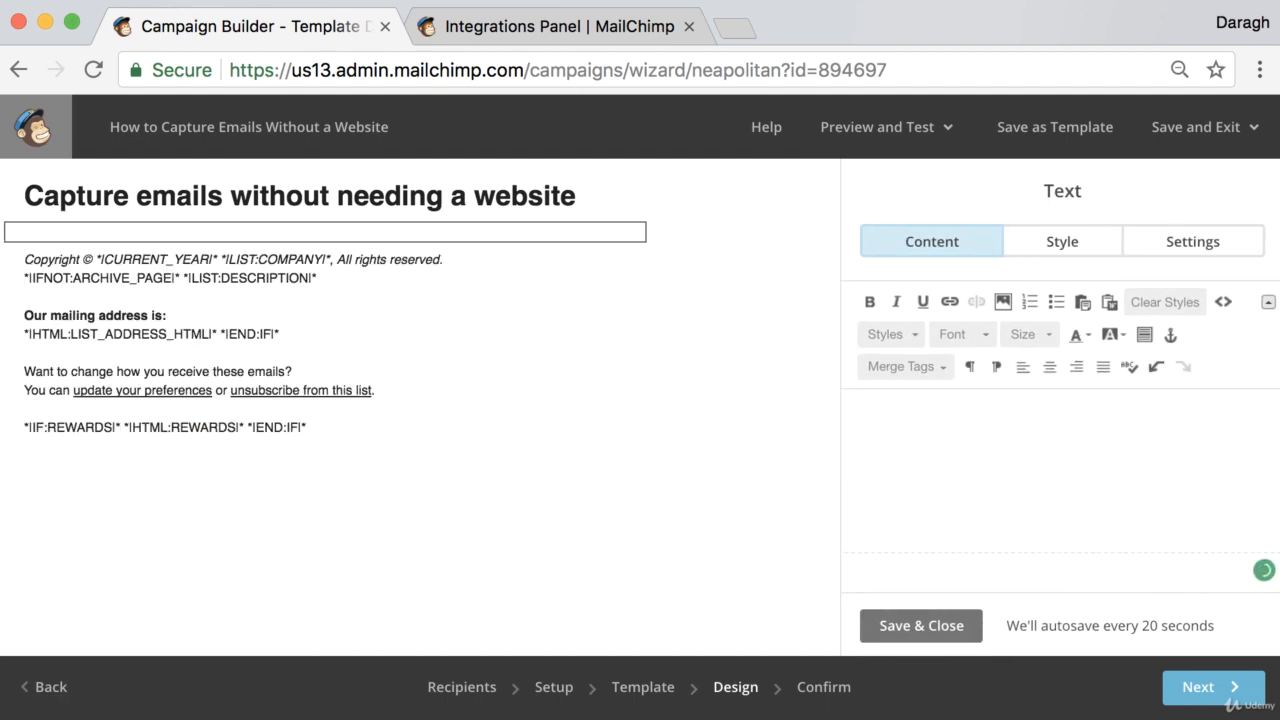
type("Click")
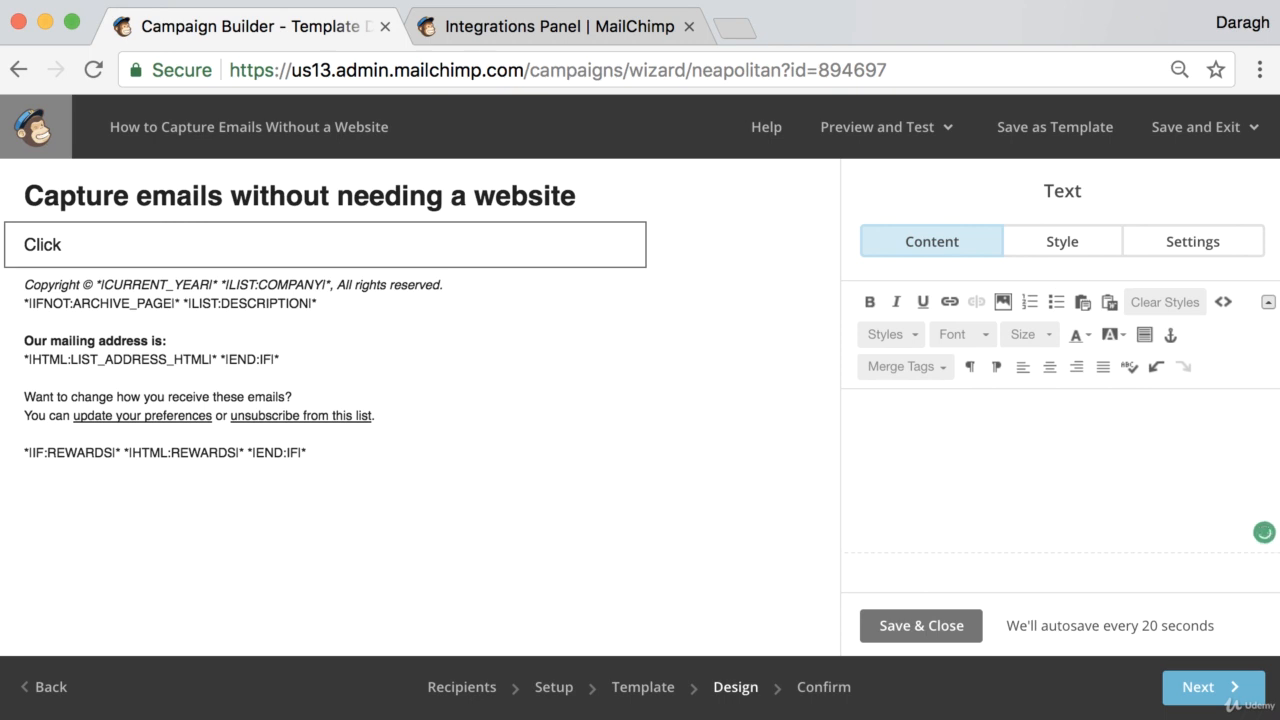
type(" below to learn how to")
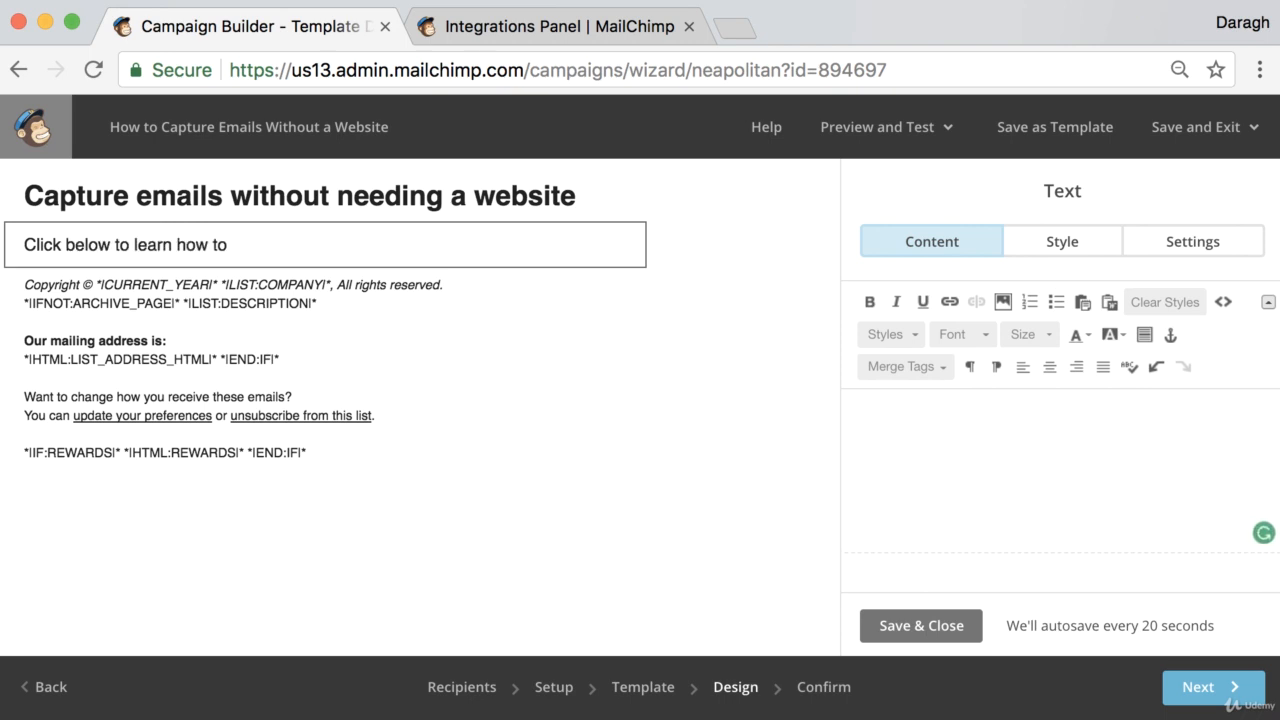
type("  set u")
key("BackSpace")
key("BackSpace")
key("BackSpace")
type("s")
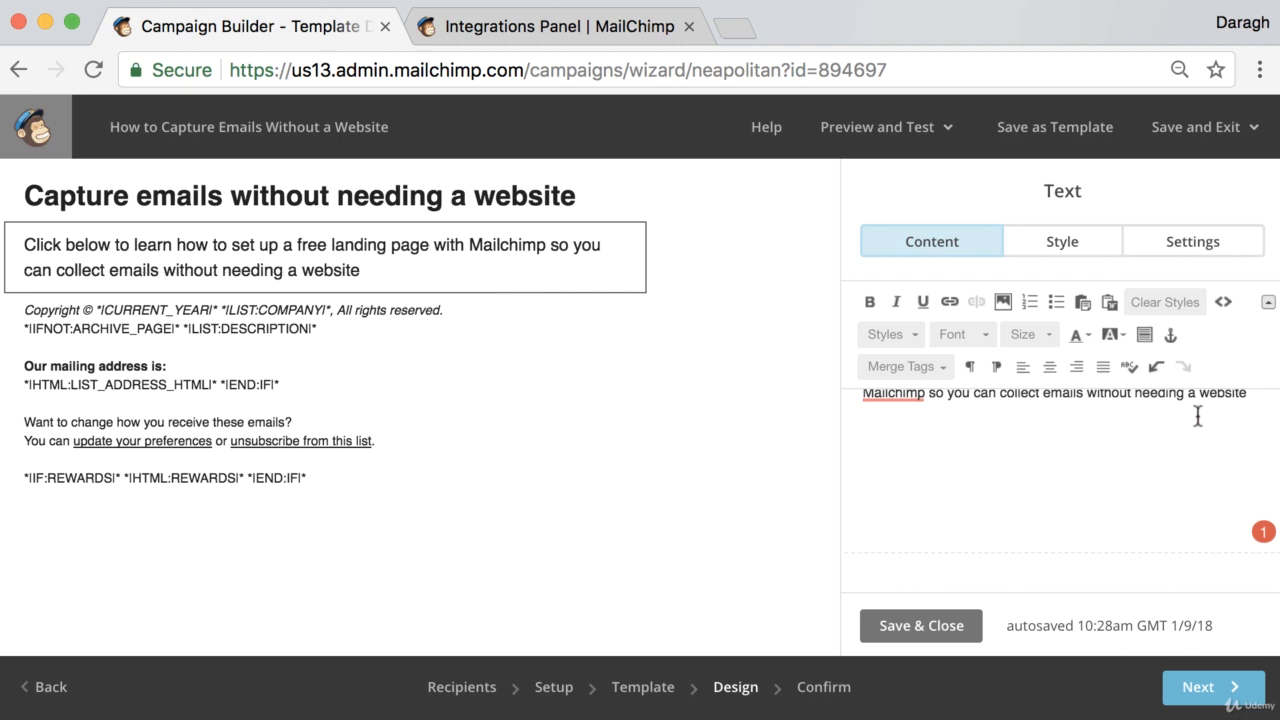
End the body sentence with a period and add "website.com/link" on a separate line below it, after a blank line
left_click(1250, 401)
key("Return")
key("Return")
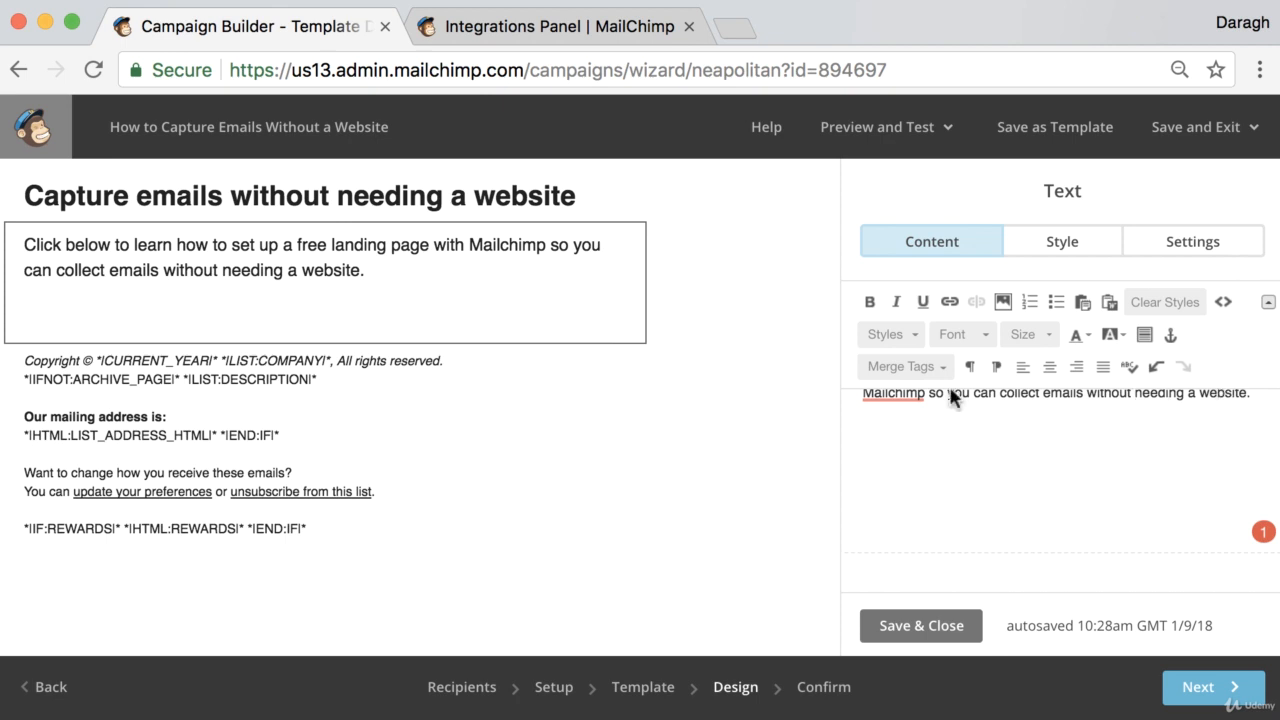
type("website.co")
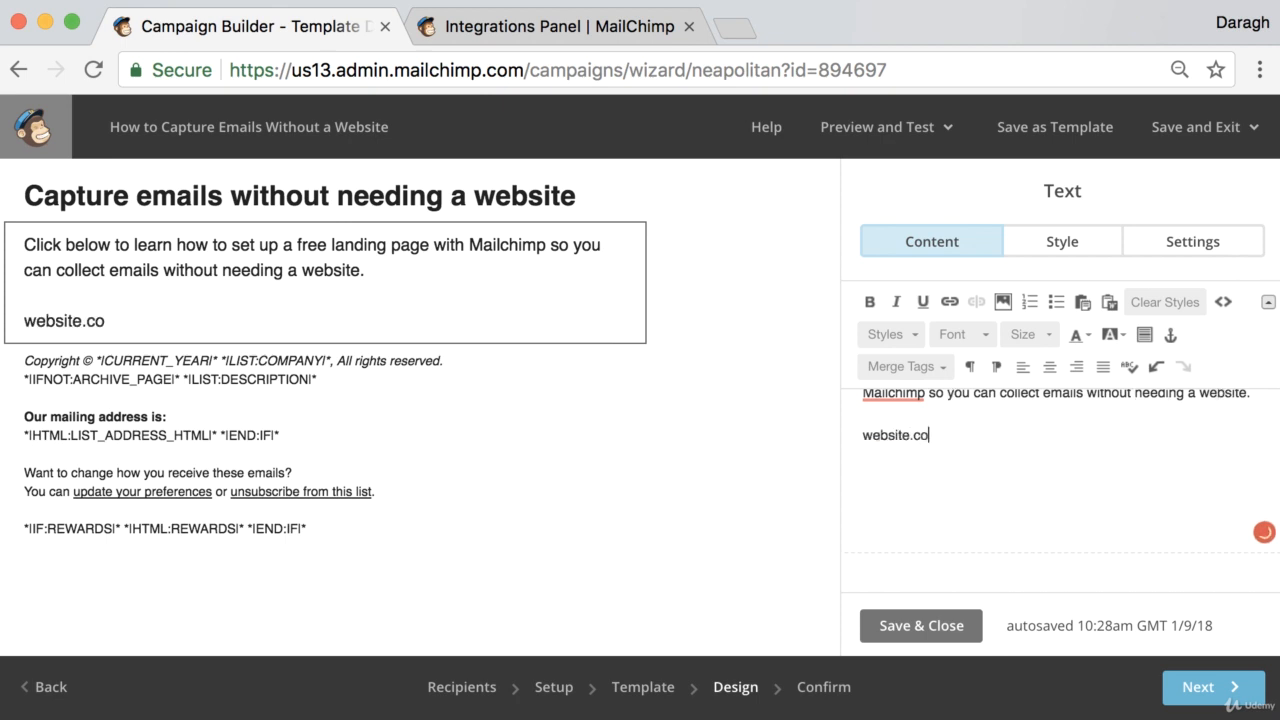
type("m/lnik")
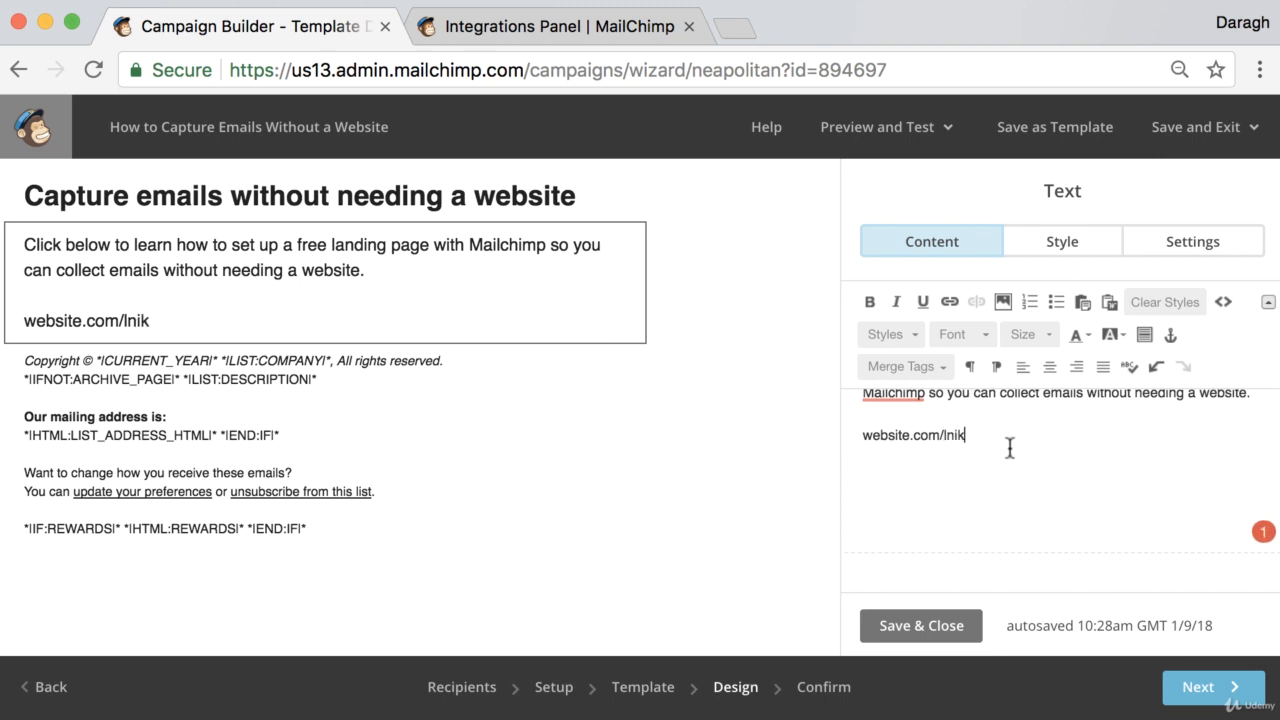
left_click_drag(968, 437, 914, 436)
left_click(979, 435)
double_click(959, 436)
key("BackSpace")
type("link")
Turn the website.com/link text into a hyperlink to the web address website.com/link and save the text block
left_click_drag(968, 435, 846, 433)
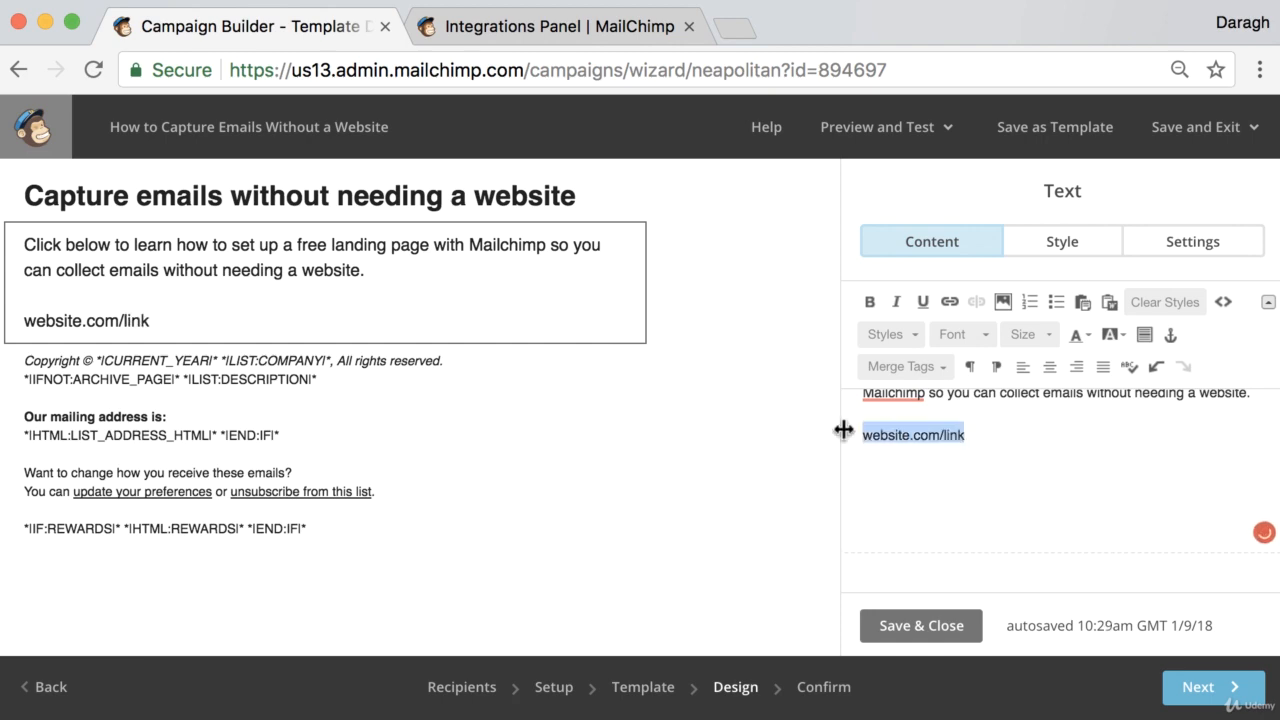
left_click(949, 301)
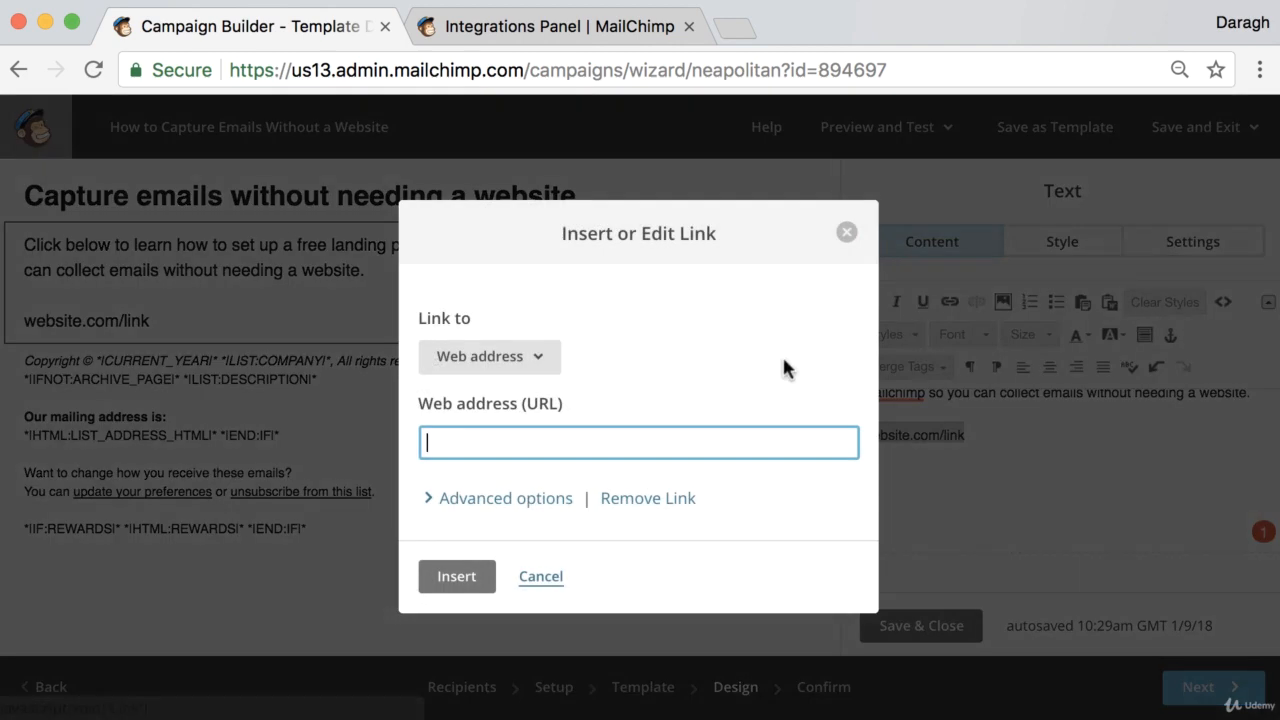
type("web")
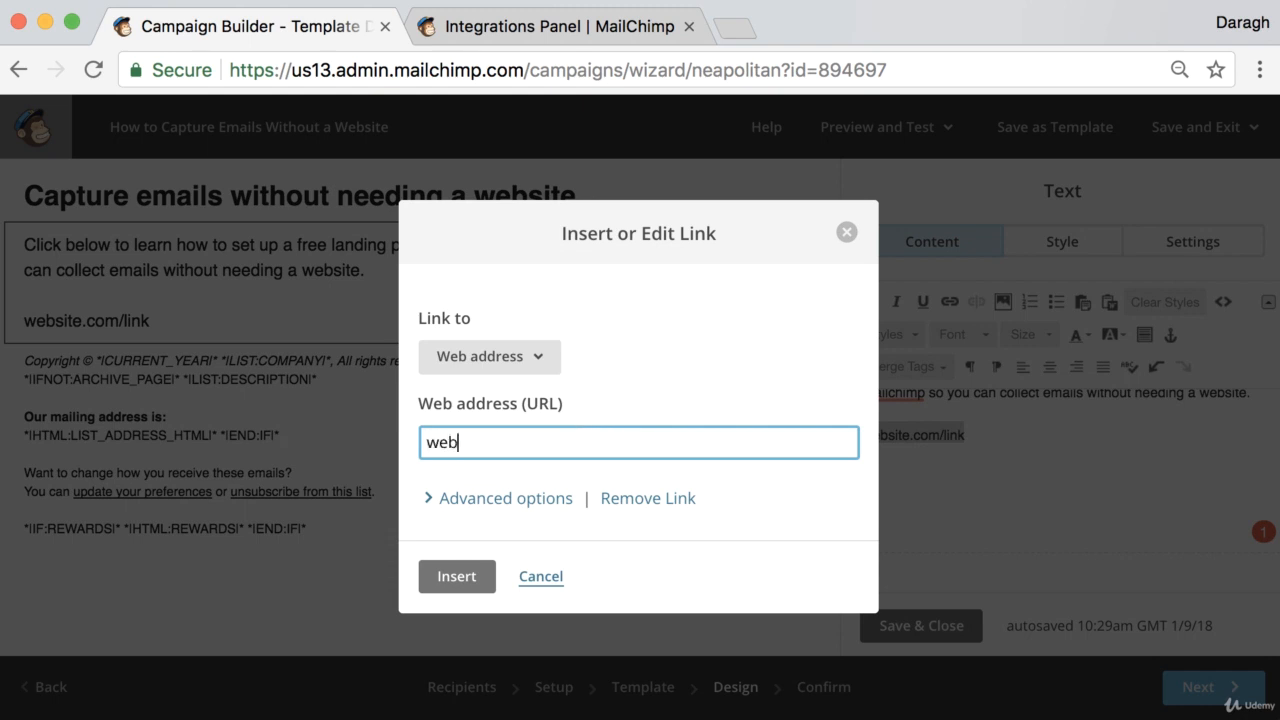
type("site.com/link")
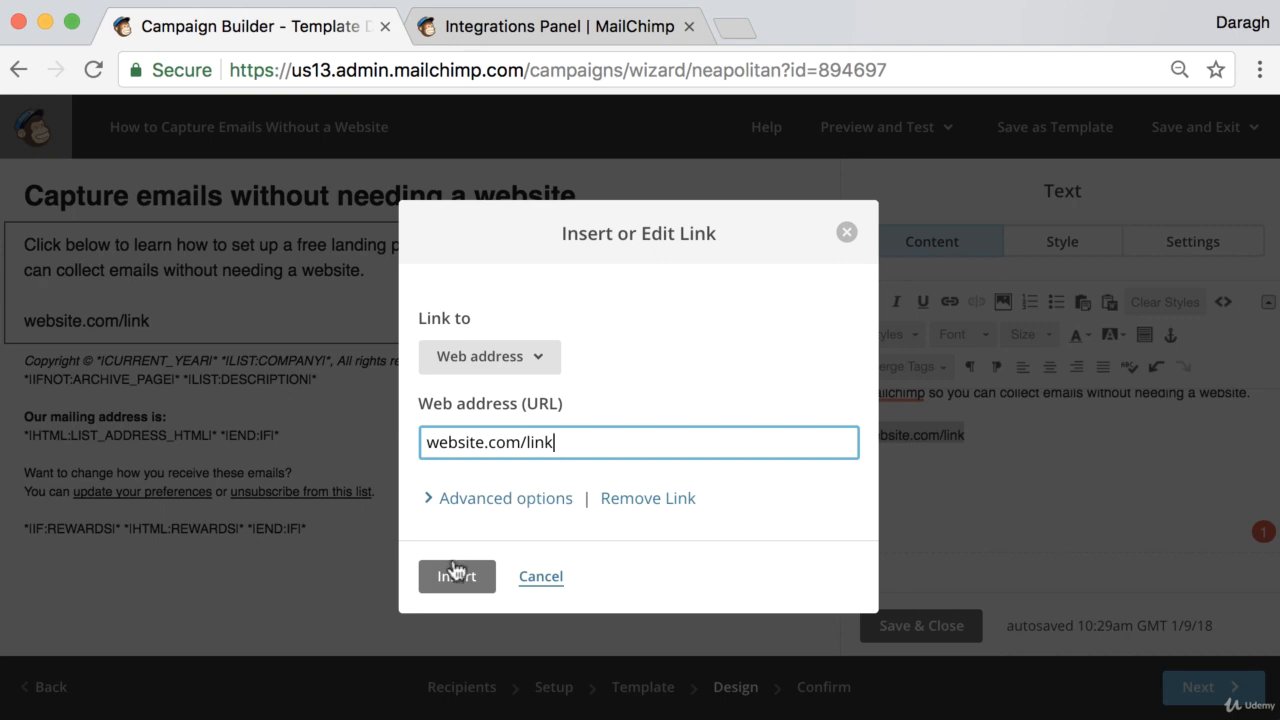
left_click(455, 570)
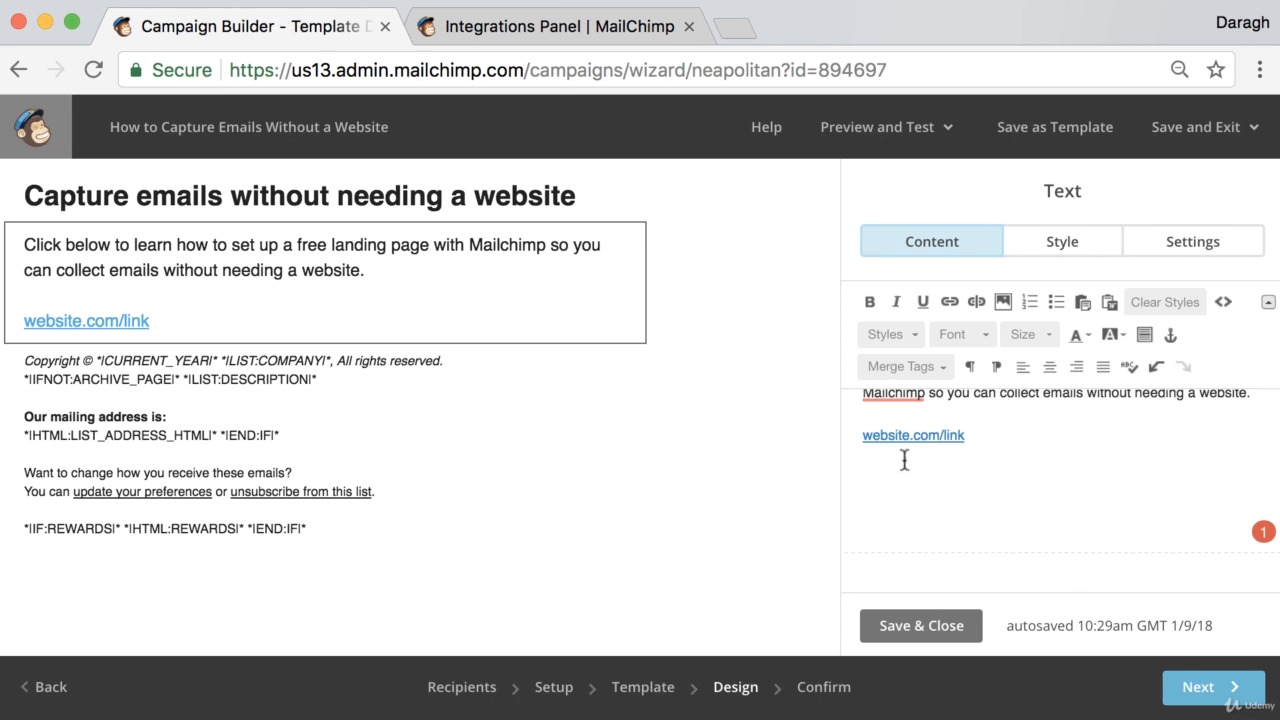
left_click(909, 626)
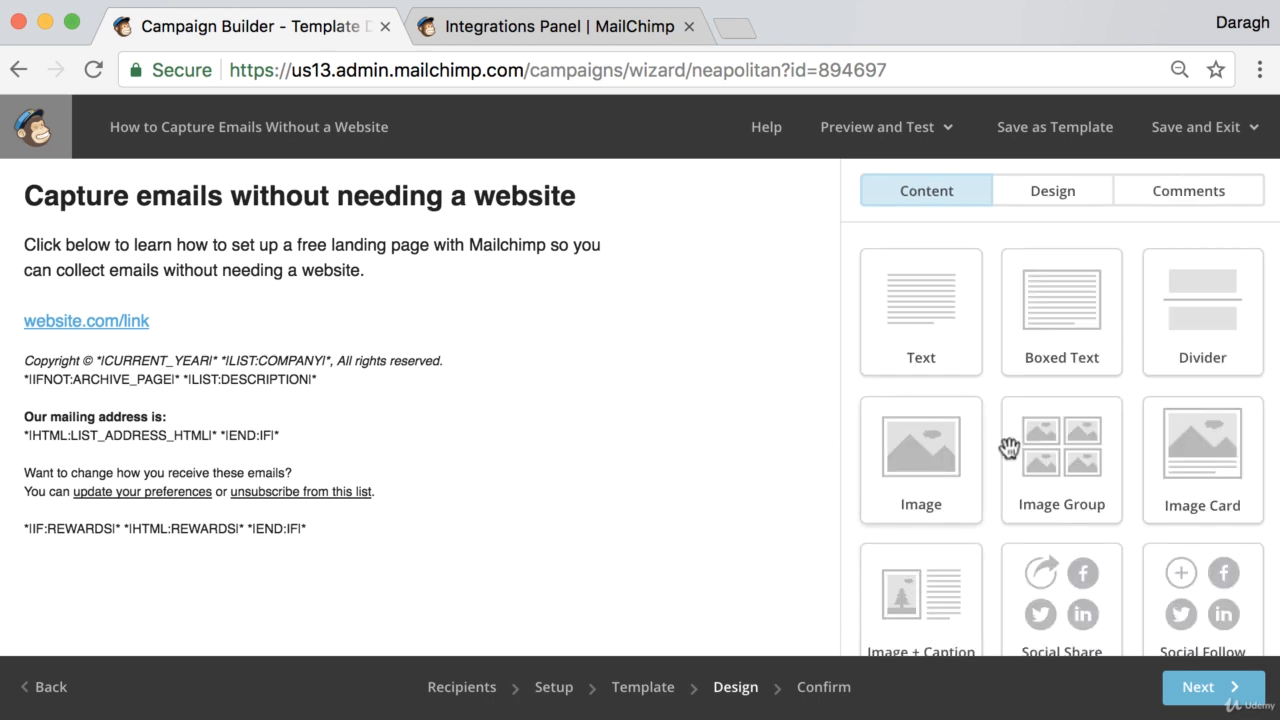
Add a button block below the body text with the text "Learn More", linked to website.com/link, and save it
scroll(1058, 448, "down", 5)
scroll(1060, 447, "down", 1)
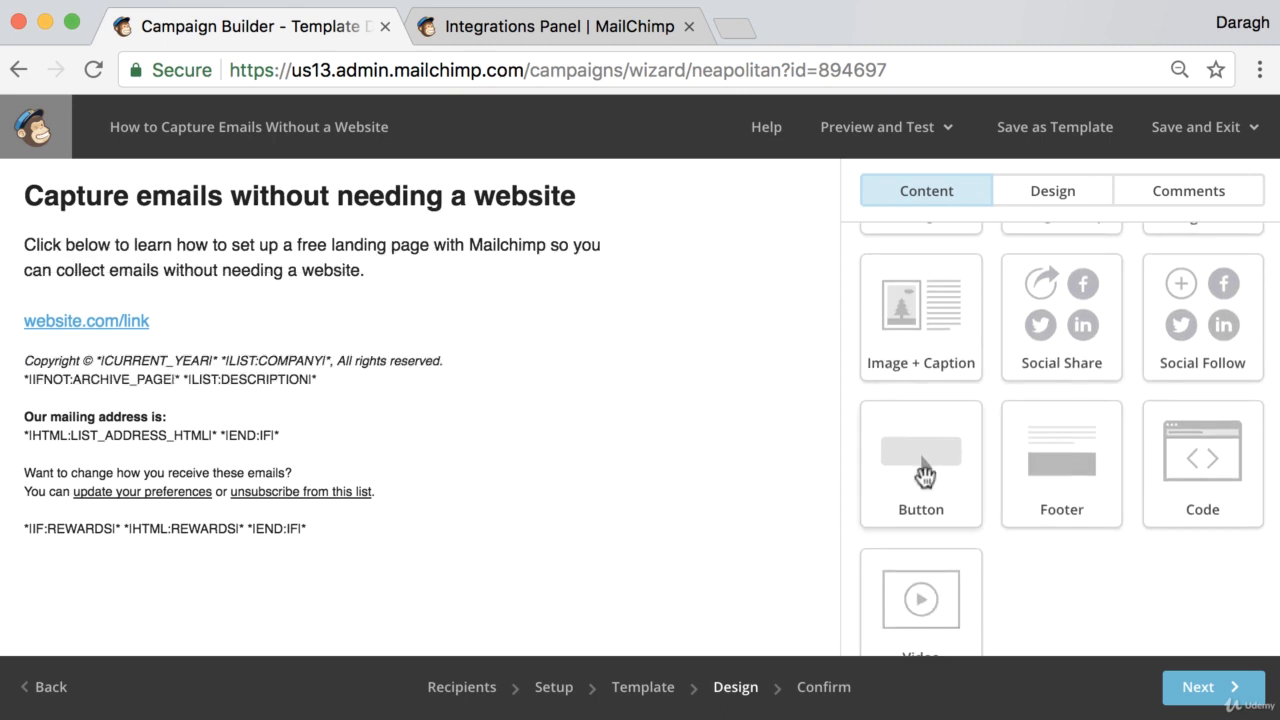
left_click_drag(893, 445, 390, 357)
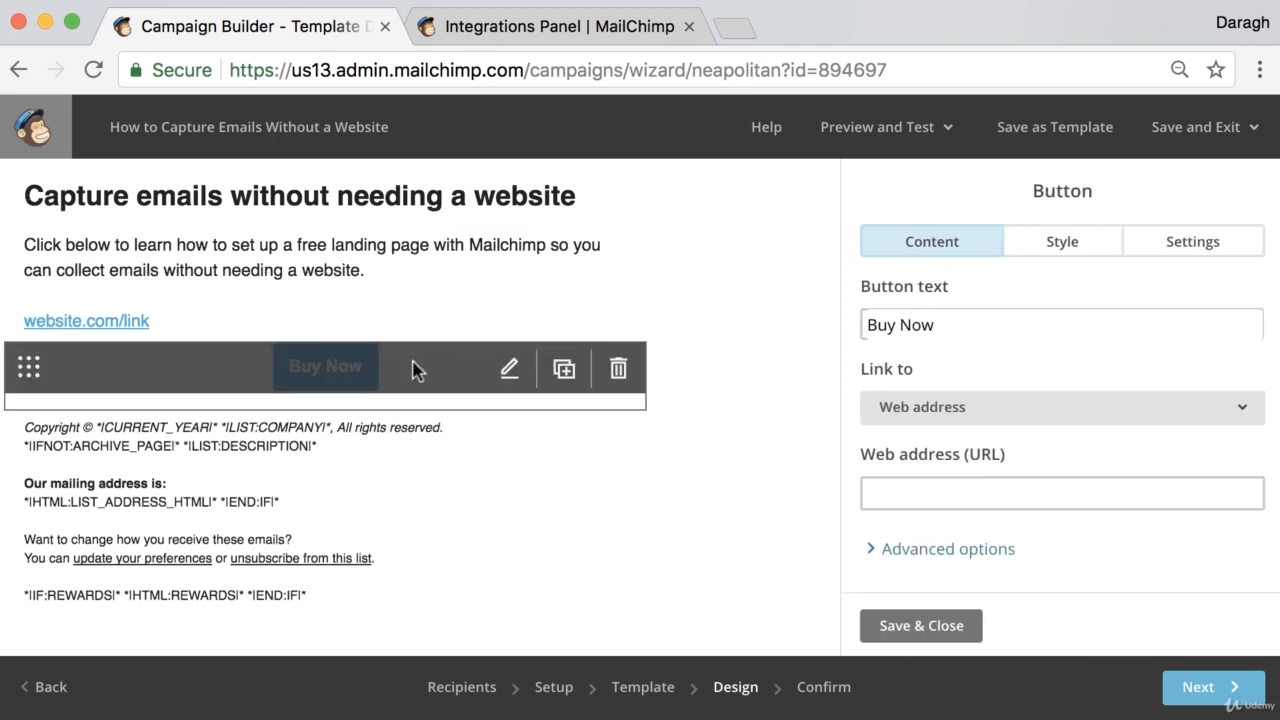
left_click_drag(932, 326, 842, 324)
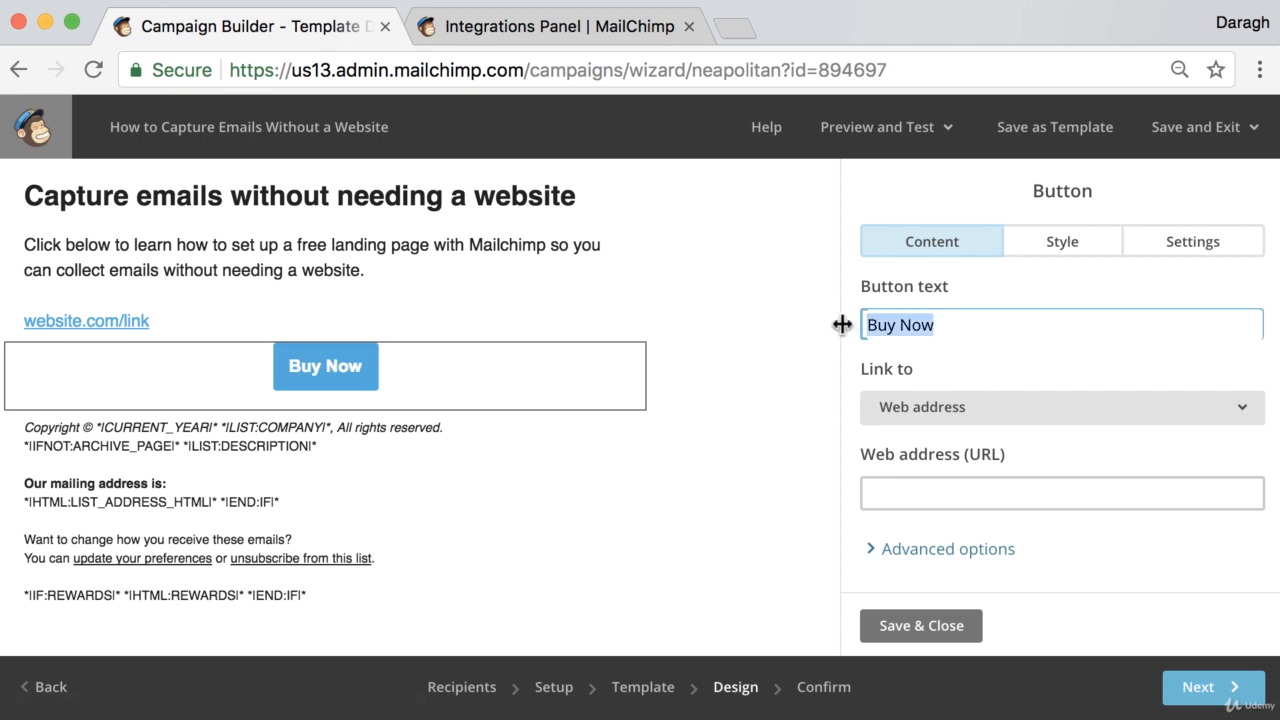
type("Learn ")
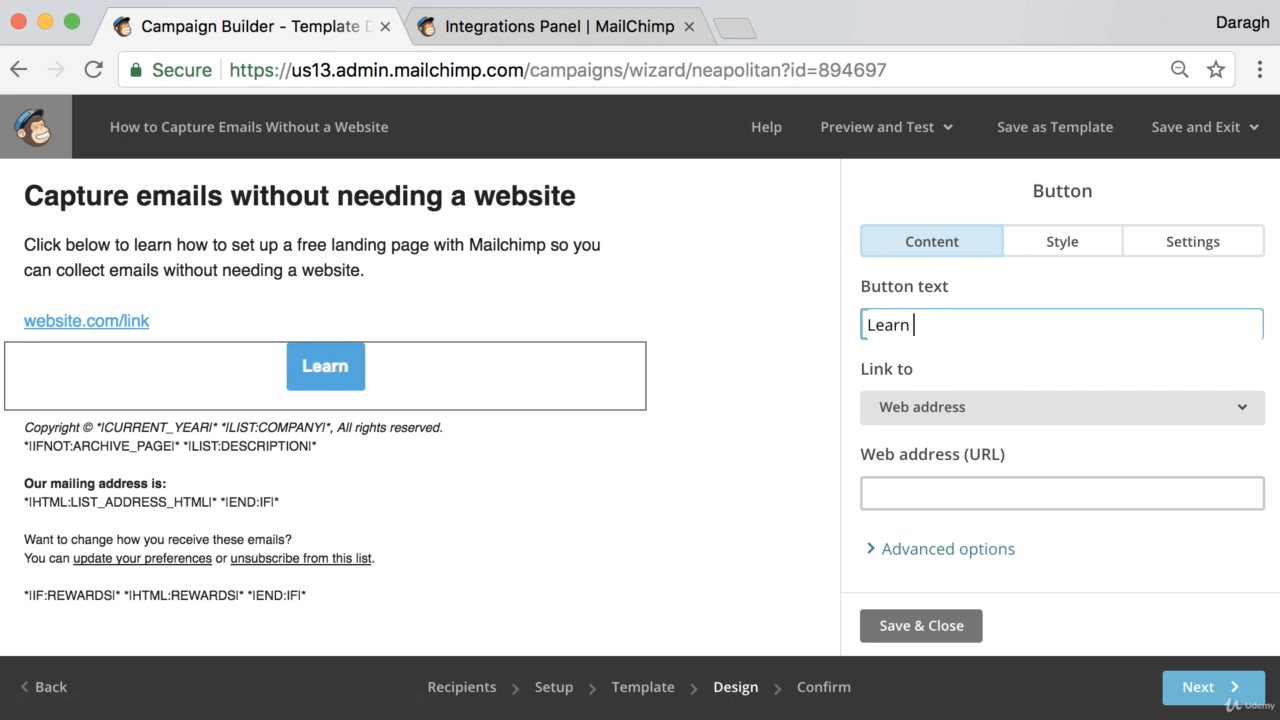
type("More")
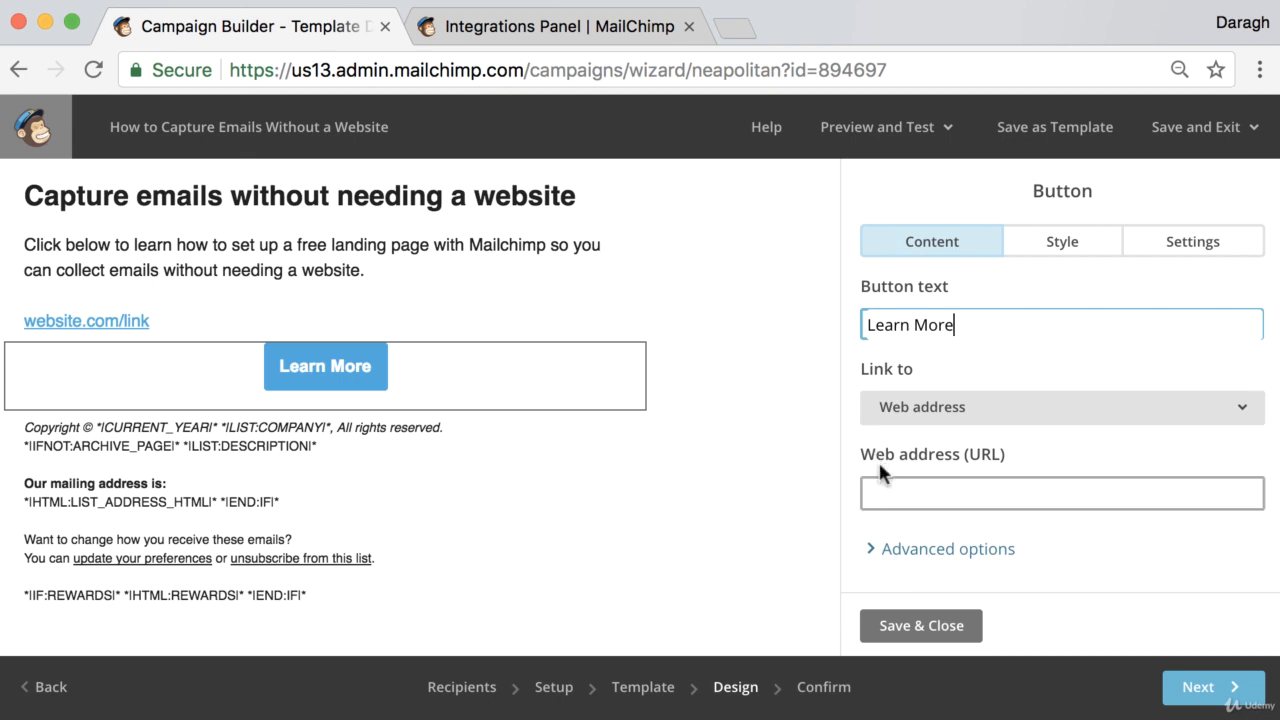
left_click(931, 486)
type("website")
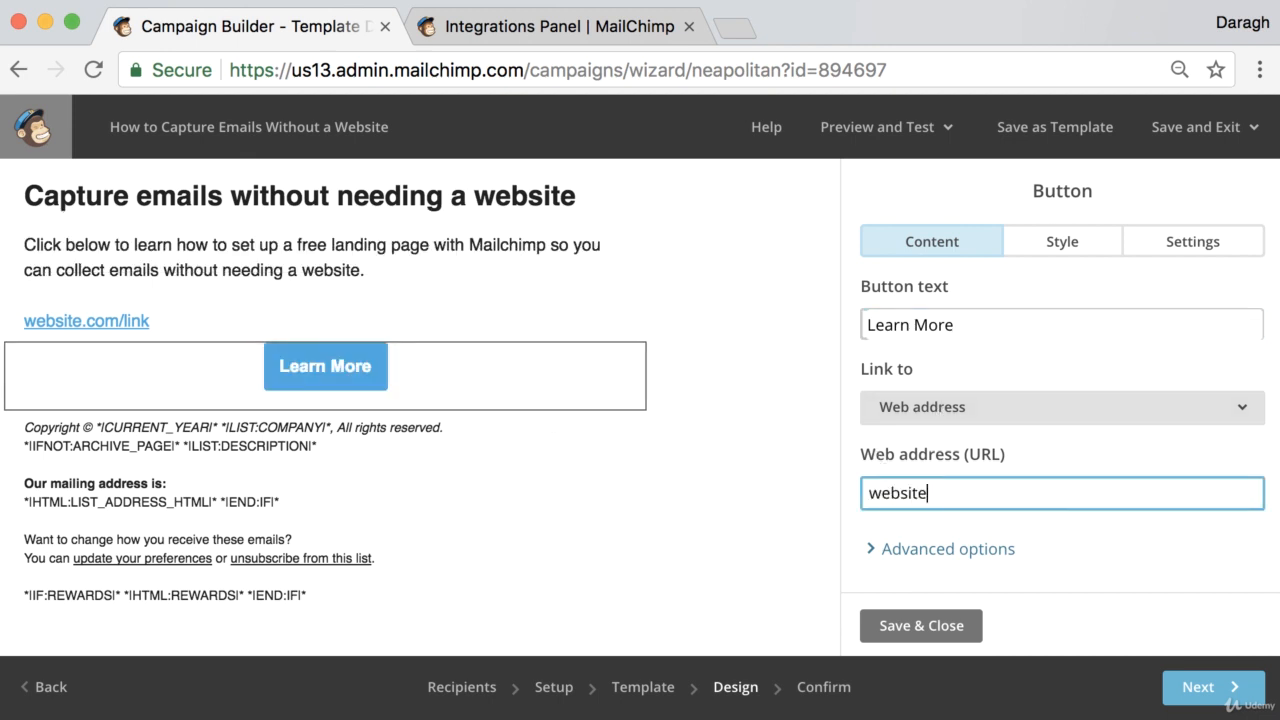
type(".com/link")
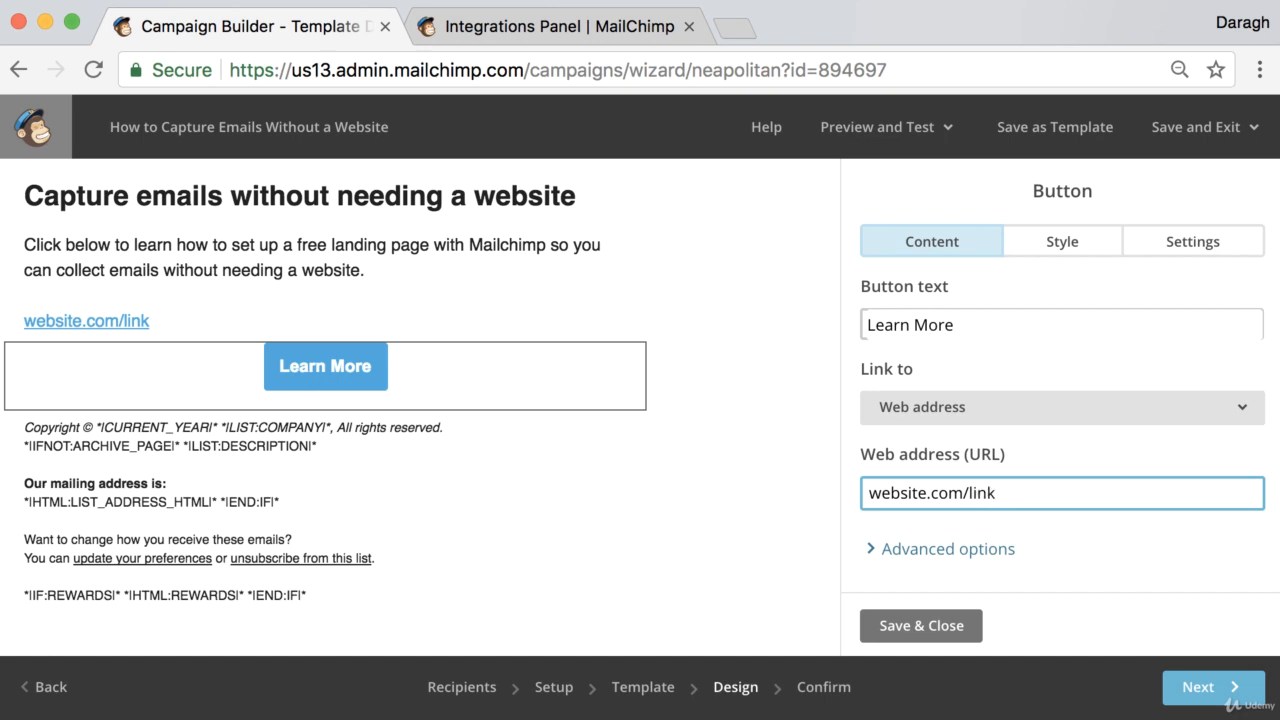
left_click(909, 628)
Delete the website.com/link line from the body text above the button and save the text block
left_click(362, 303)
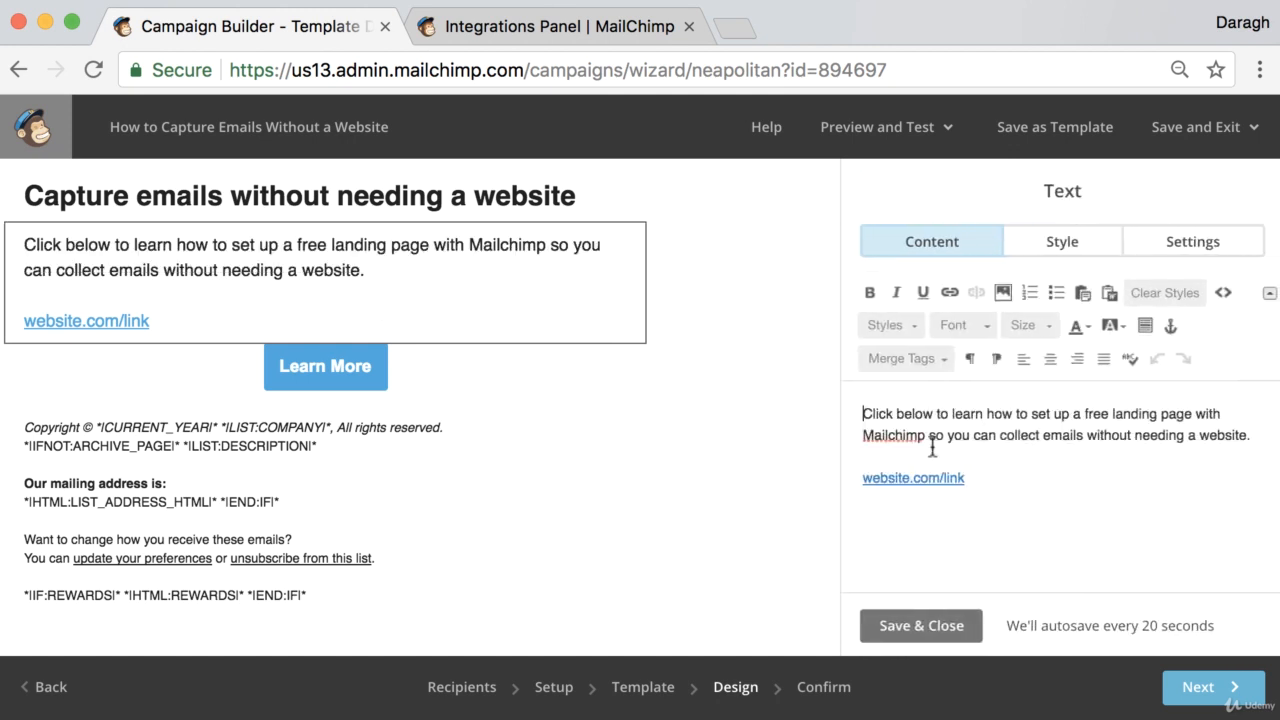
left_click_drag(985, 478, 843, 475)
key("BackSpace")
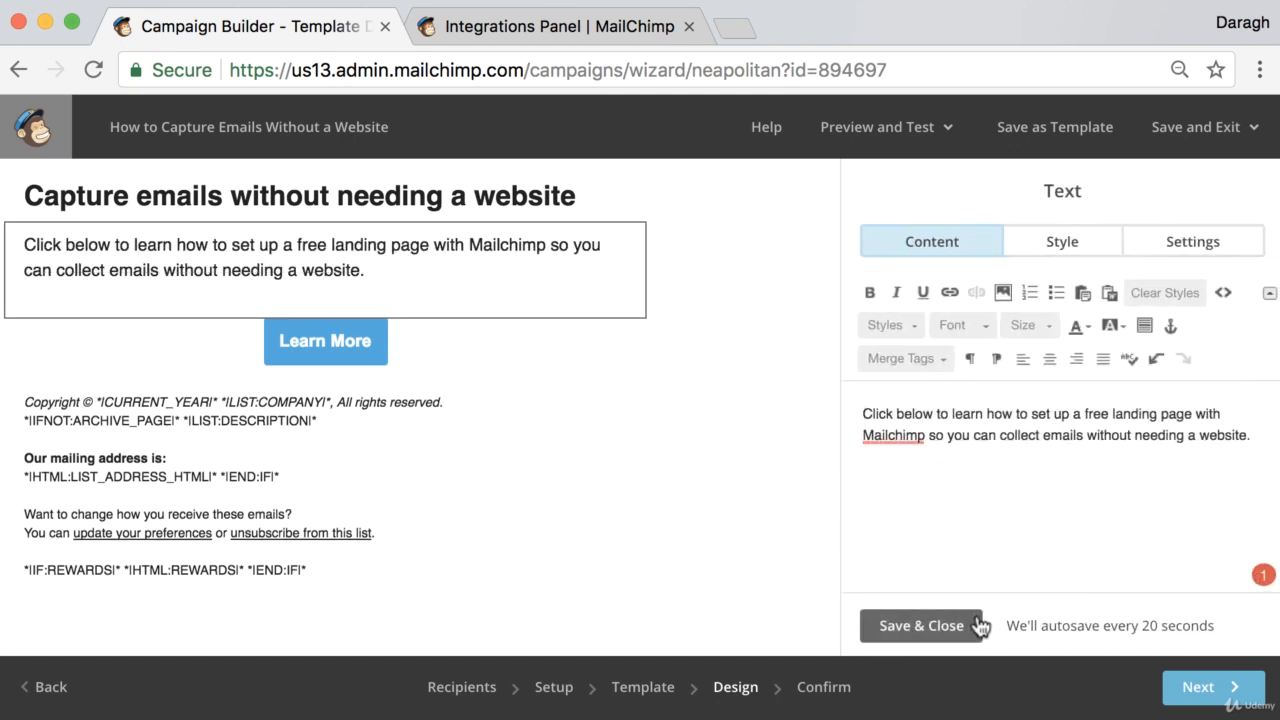
left_click(920, 625)
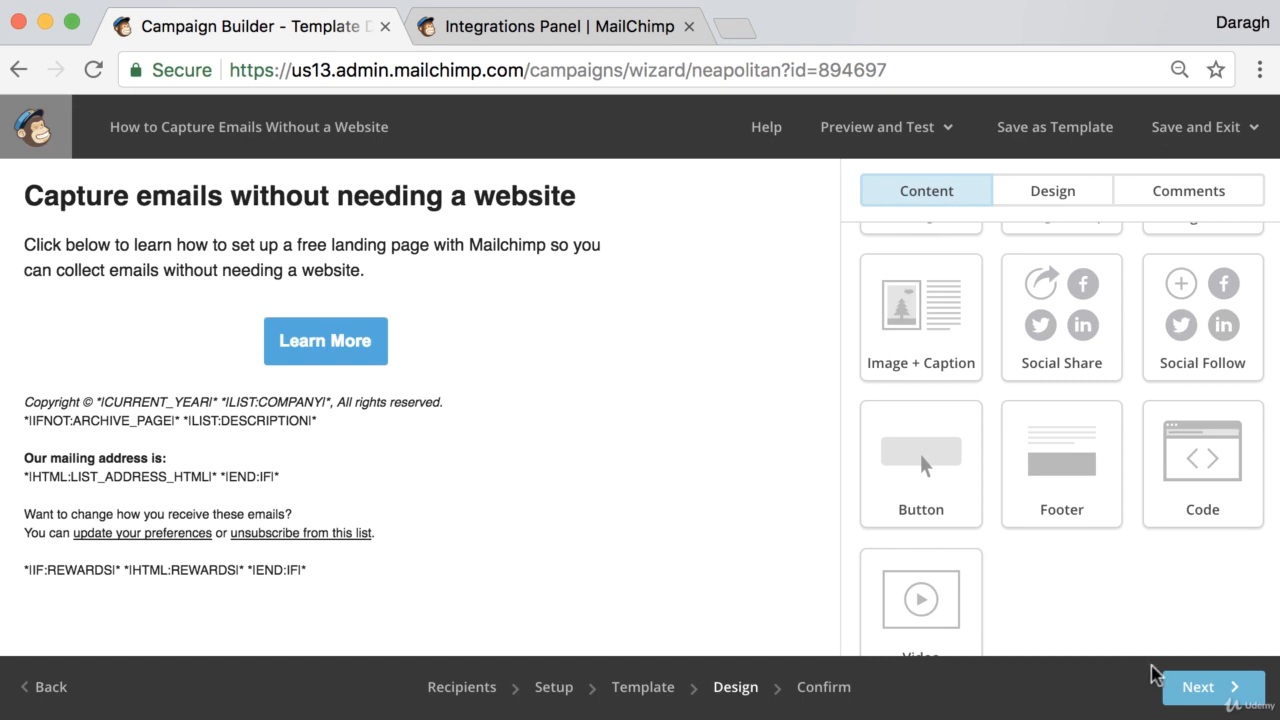
Proceed from the campaign design to the confirmation stage and review the pre-delivery checklist
left_click(1188, 690)
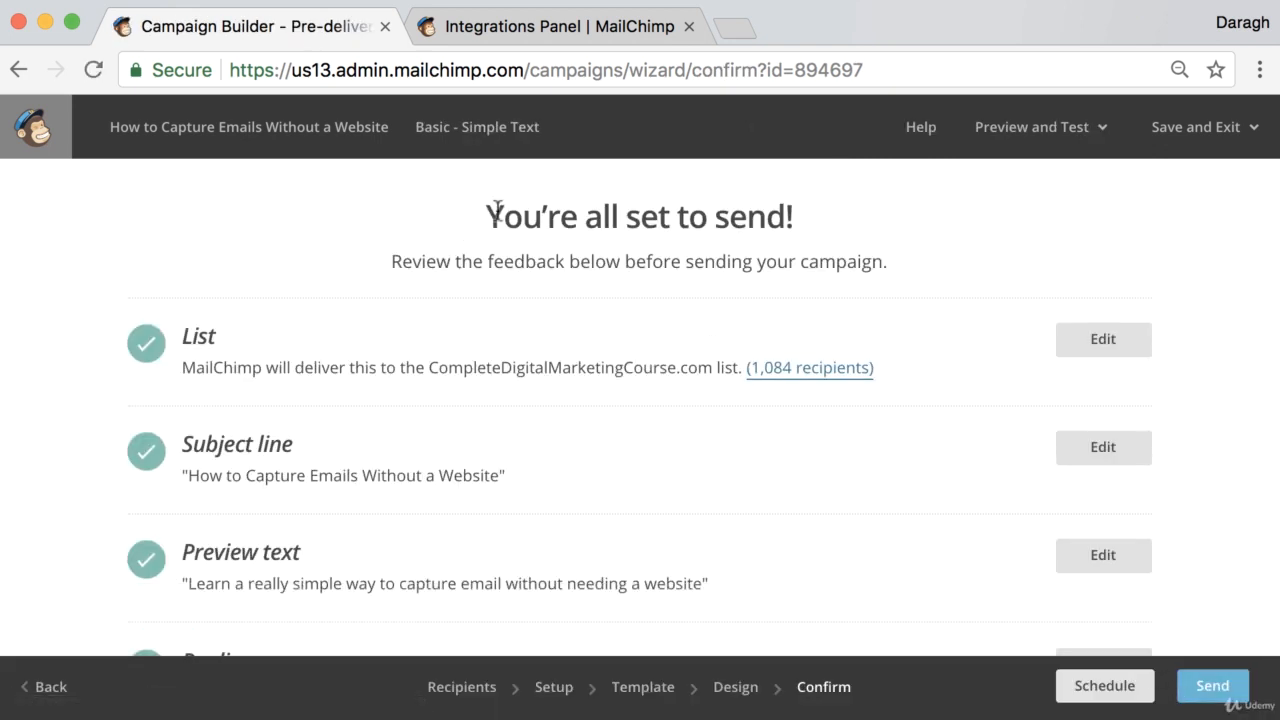
left_click_drag(488, 212, 855, 228)
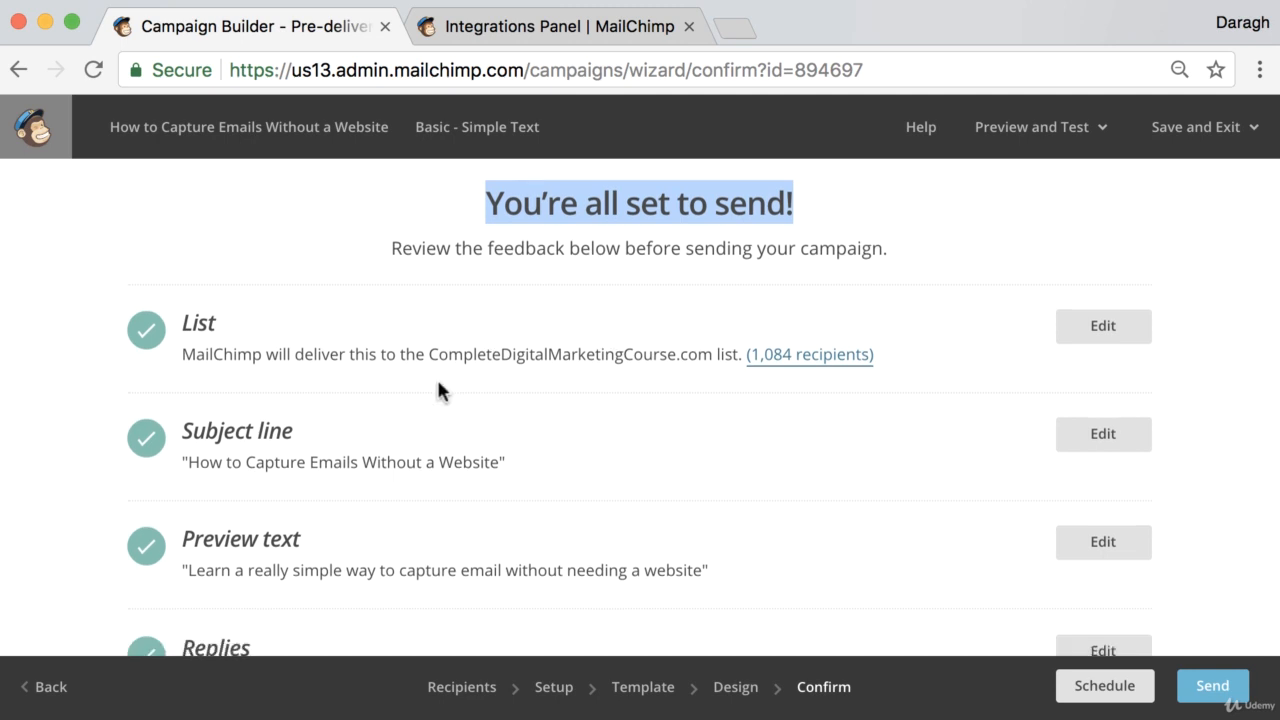
scroll(437, 380, "down", 3)
scroll(437, 383, "up", 3)
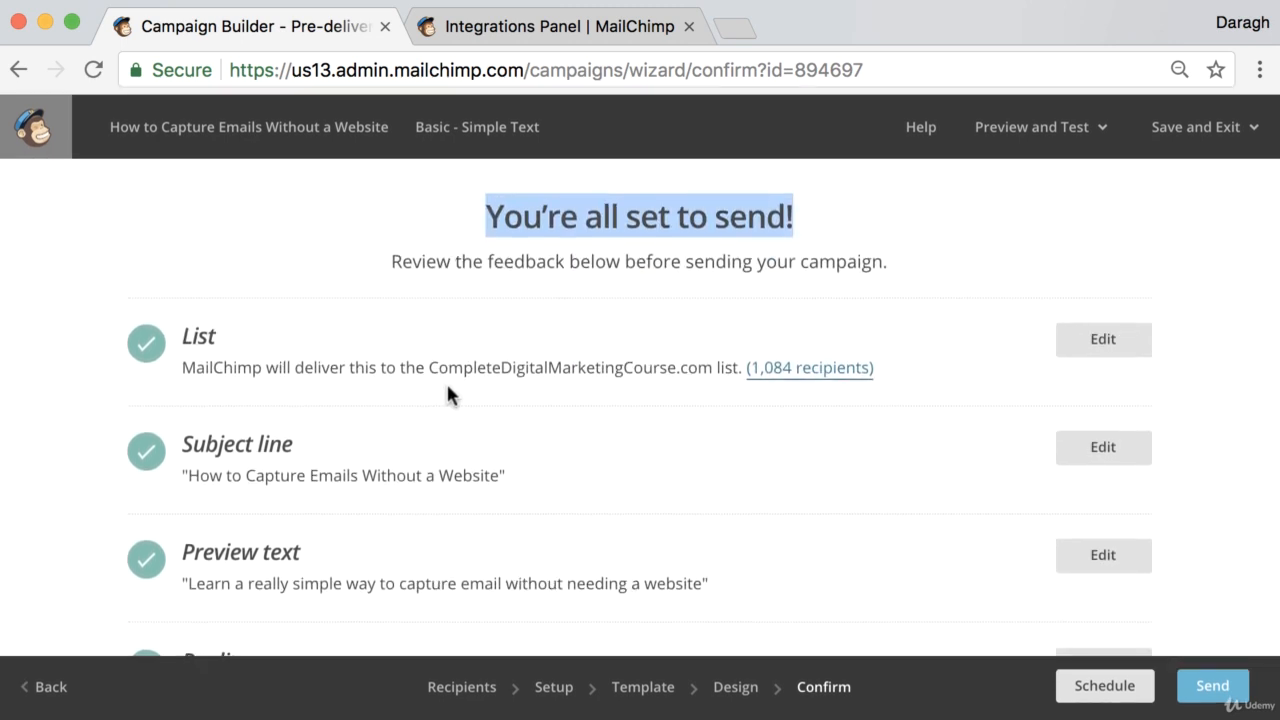
Close the Integrations Panel page and return to the campaign's pre-delivery checklist
left_click(688, 27)
left_click(1004, 222)
scroll(1007, 229, "down", 1)
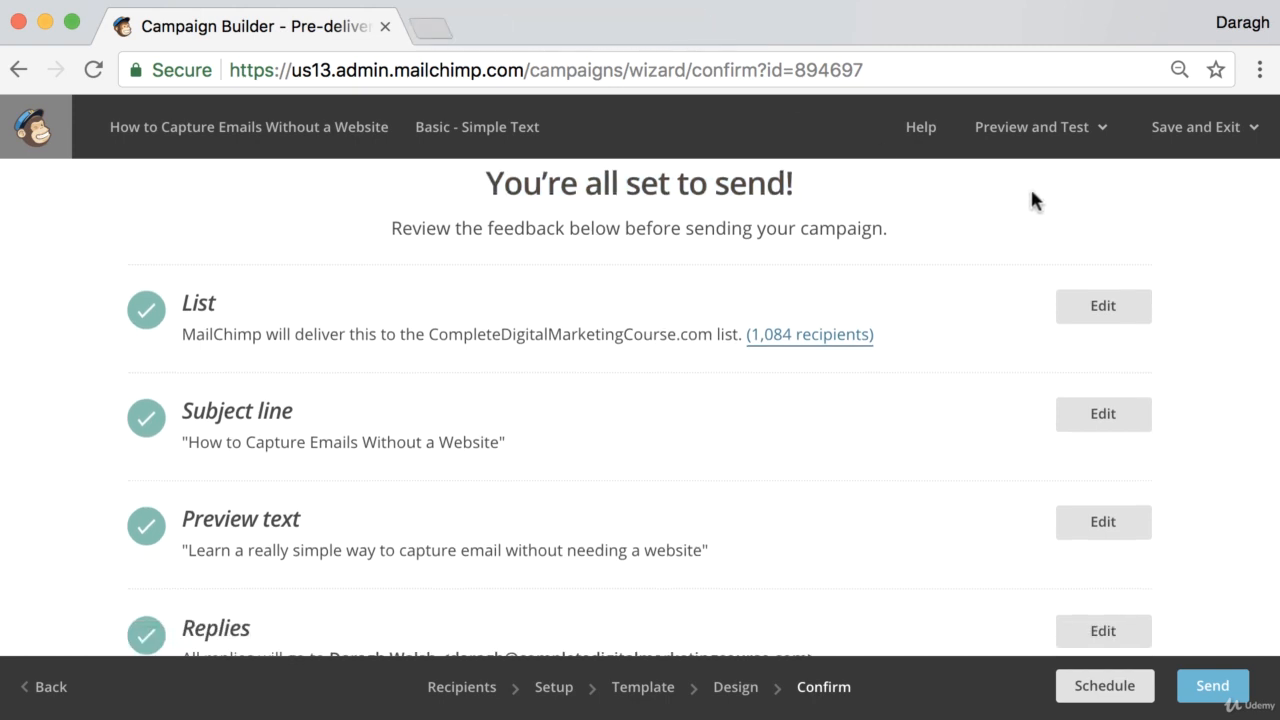
Send a test email of the campaign to the prefilled email address and dismiss the sent notice
left_click(1078, 137)
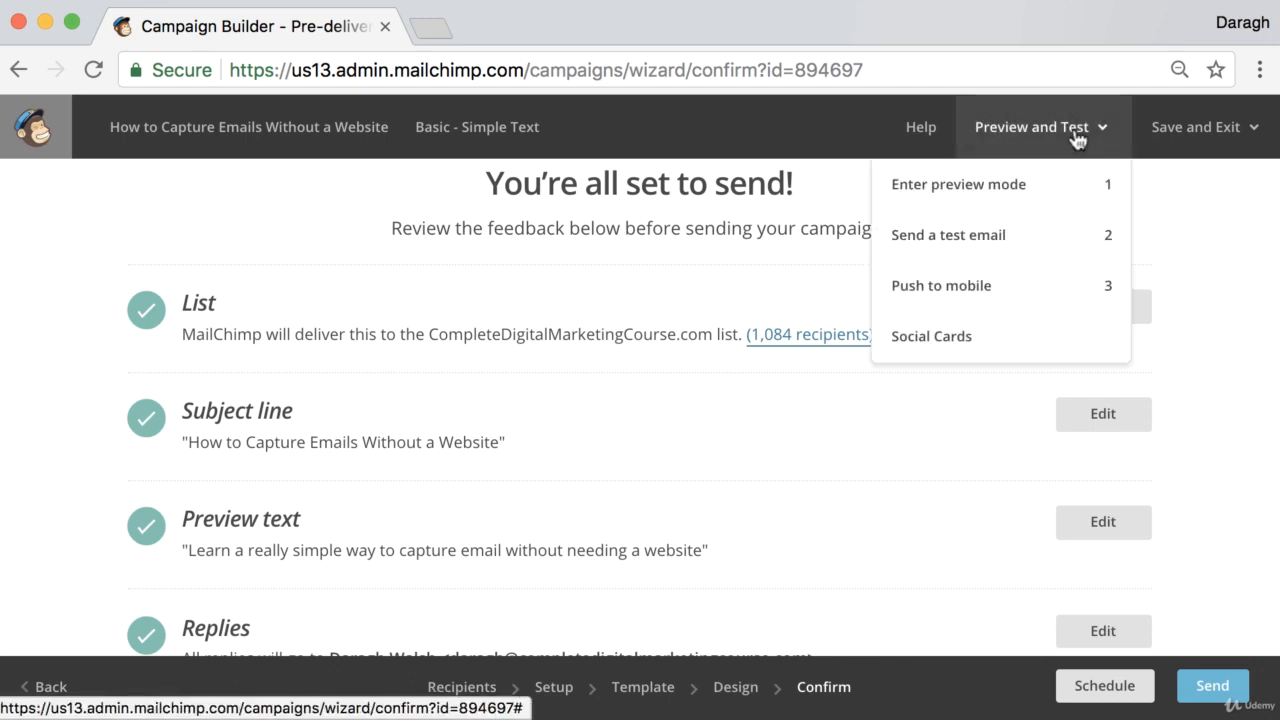
left_click(1010, 246)
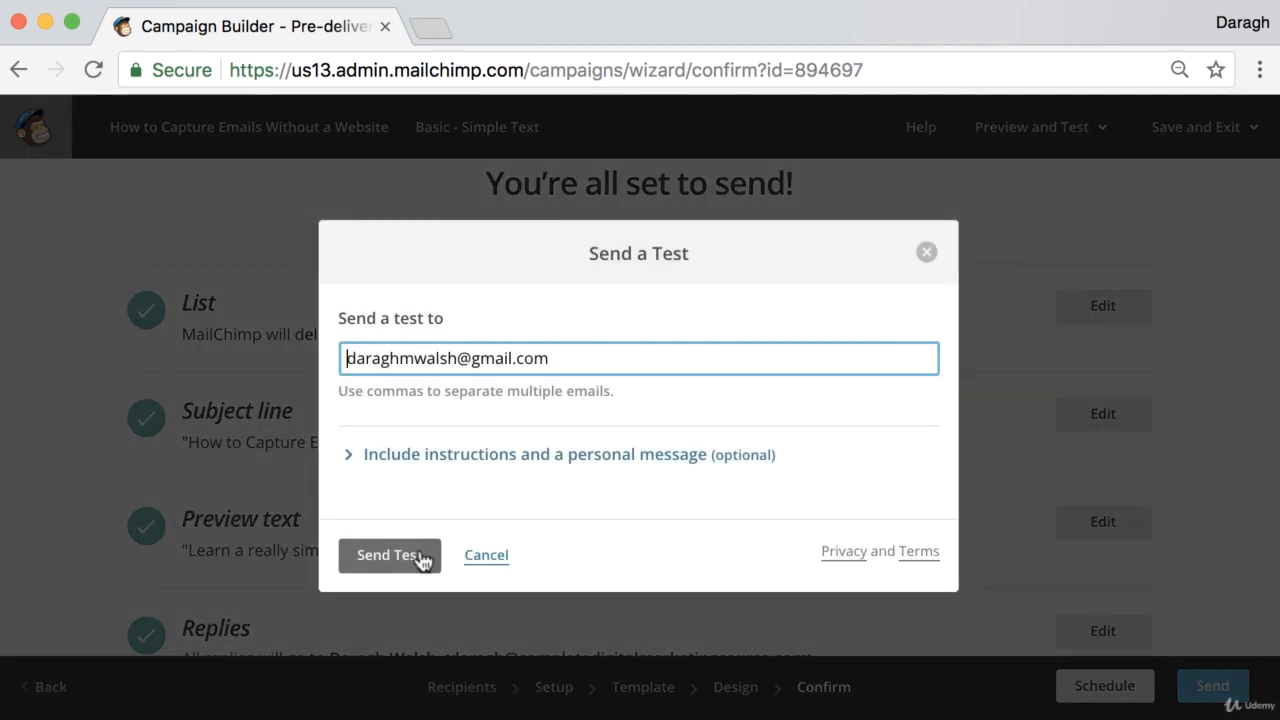
left_click(382, 555)
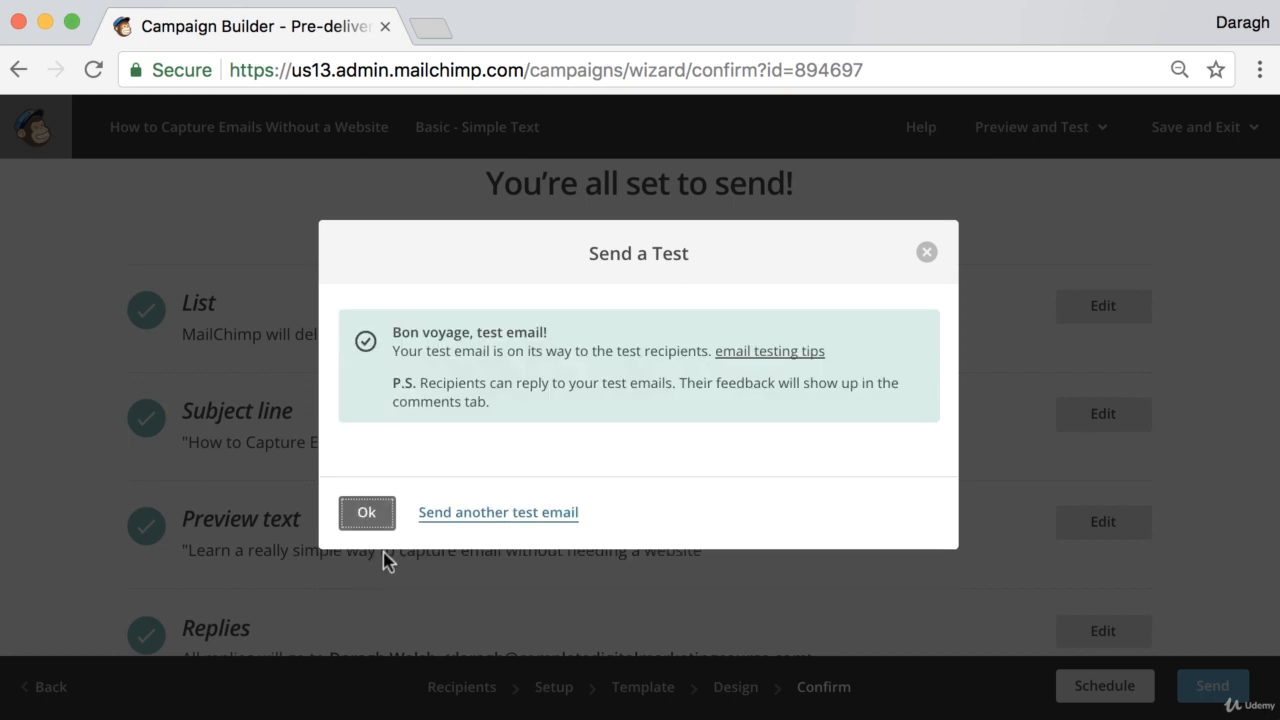
left_click(366, 516)
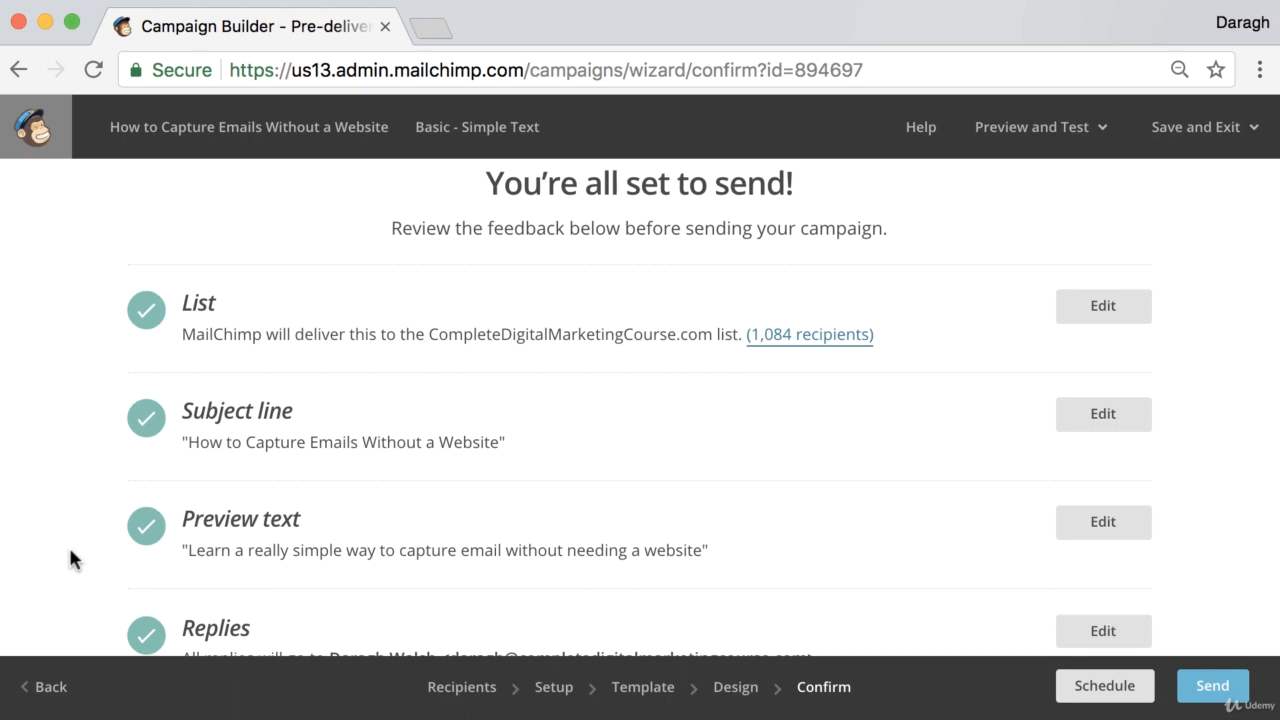
Open gmail.com in a new browser tab, show the SaneLater label and reload its message list
left_click(430, 29)
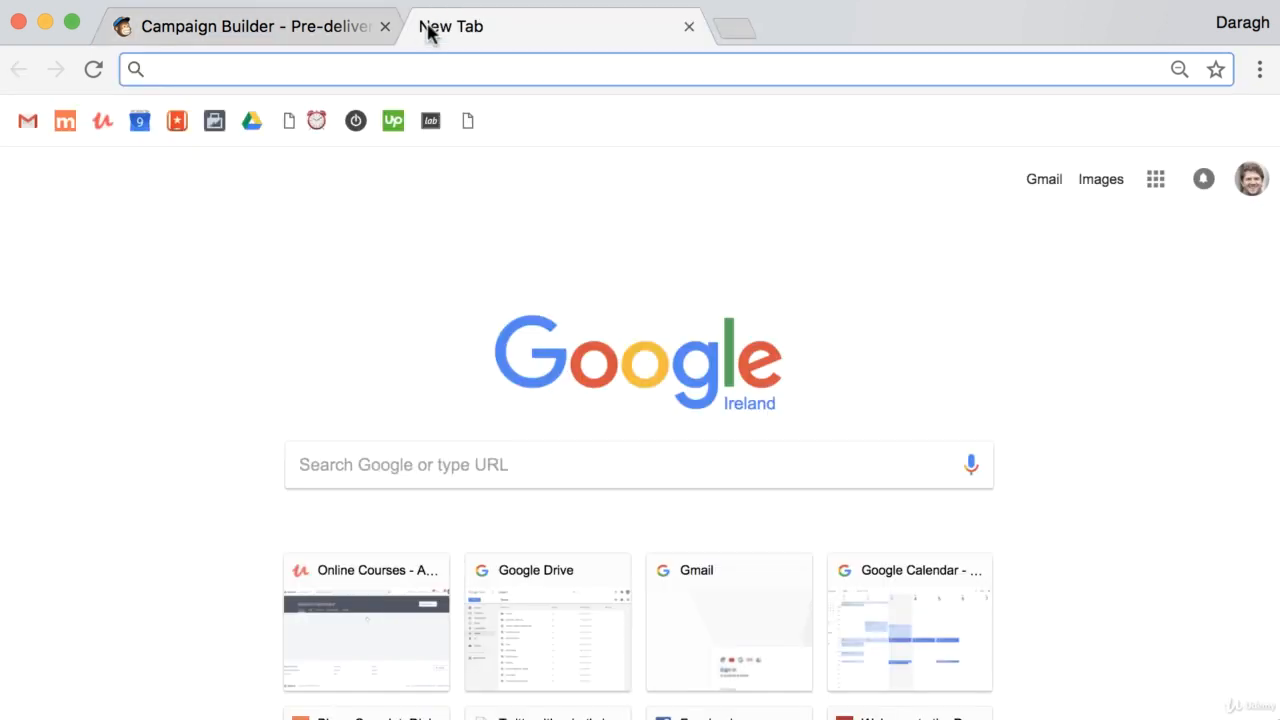
type("gmail.com")
key("Return")
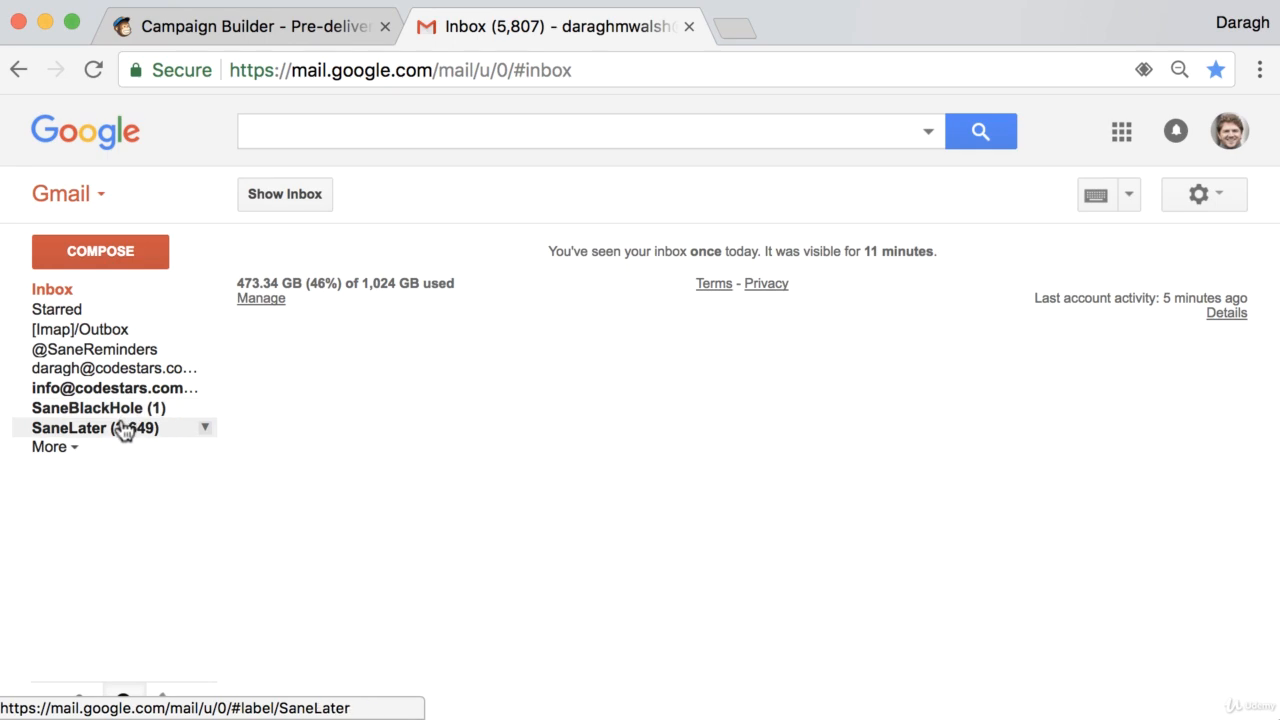
left_click(120, 428)
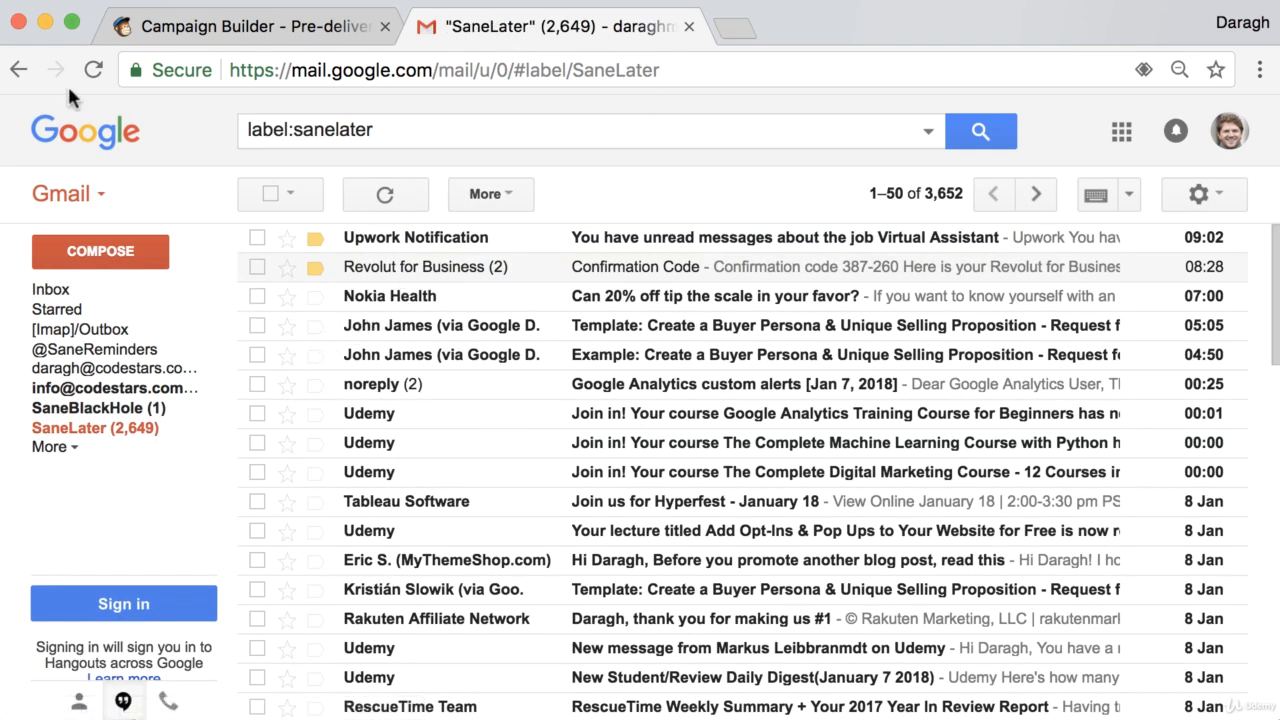
left_click(92, 70)
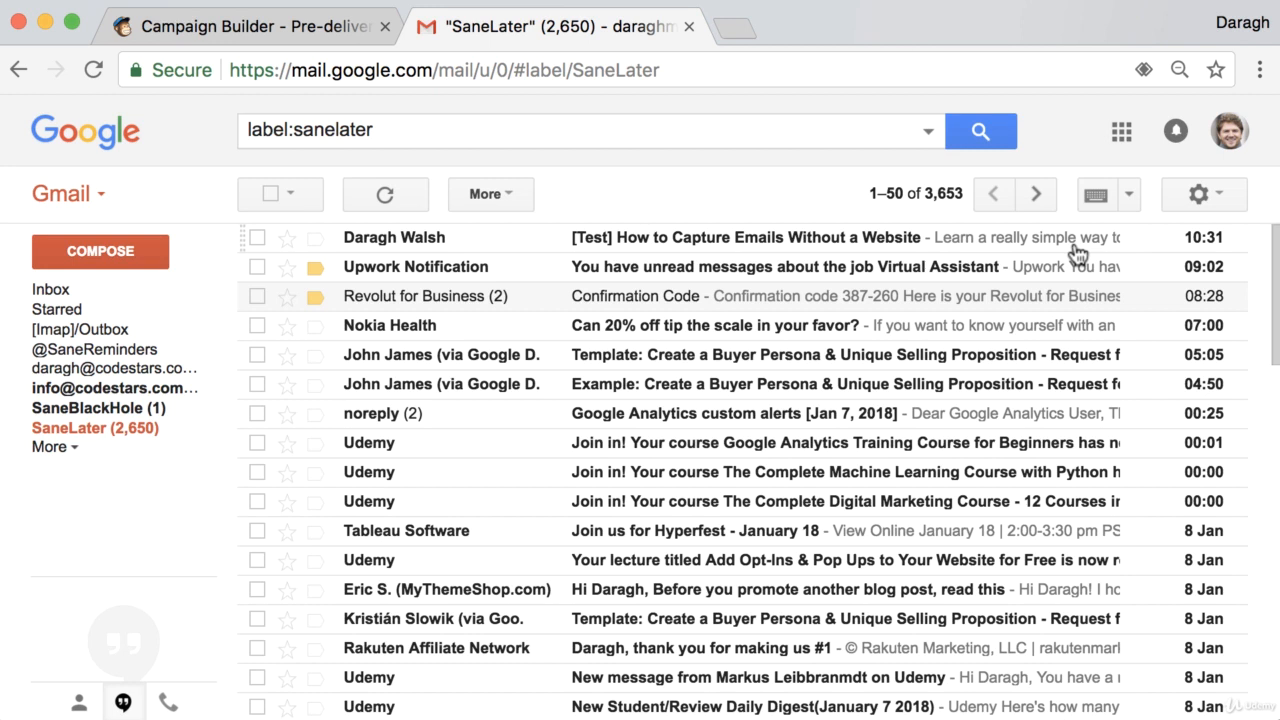
Open the test email "[Test] How to Capture Emails Without a Website", check its Learn More link and return to the message
left_click(714, 249)
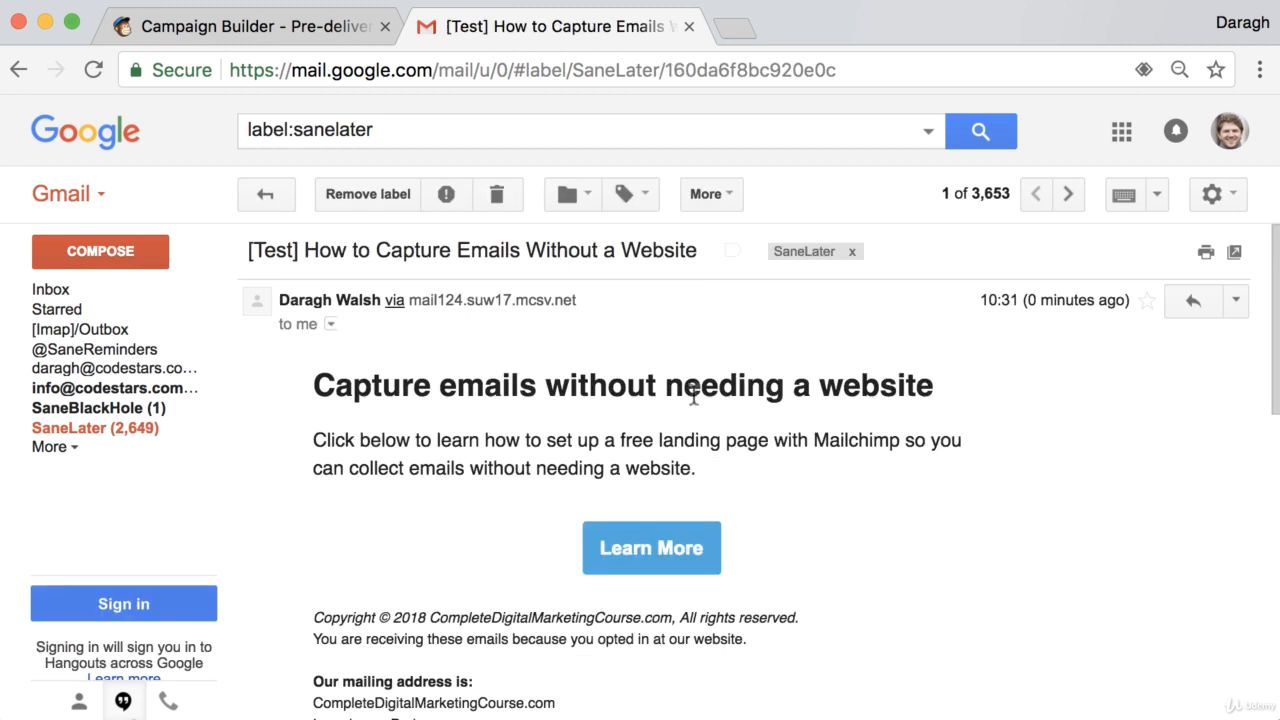
scroll(695, 395, "down", 3)
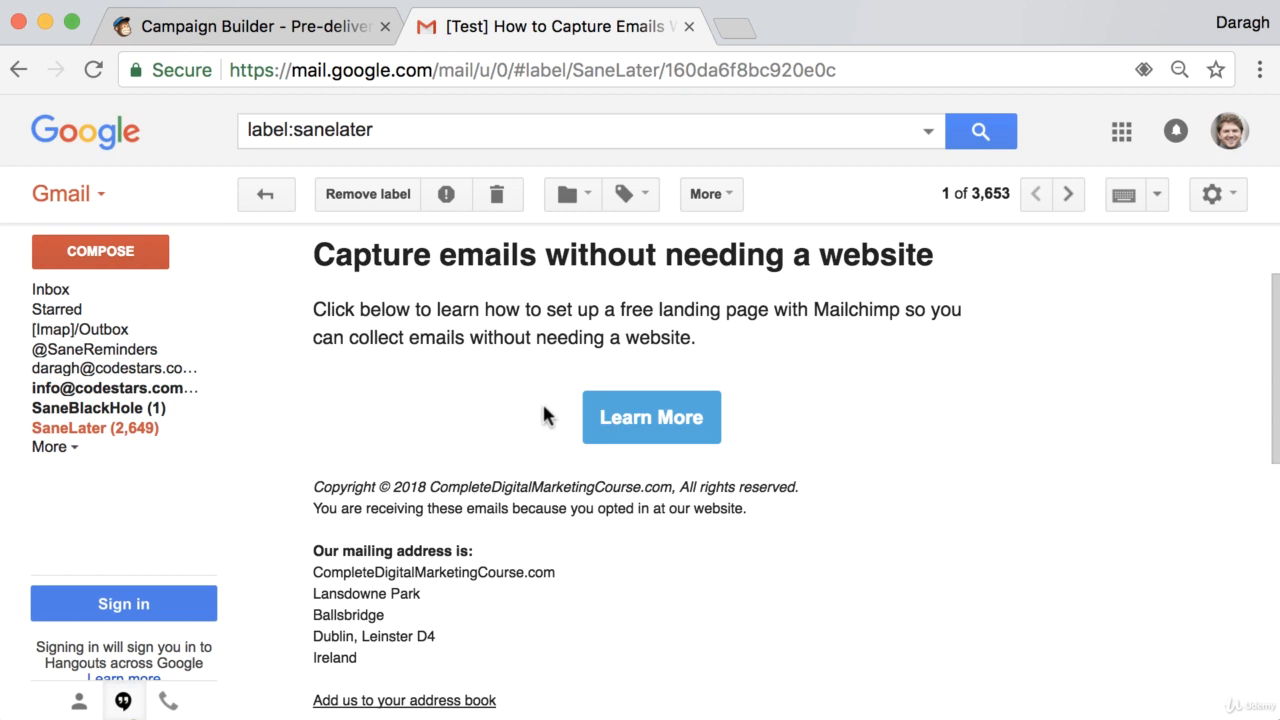
left_click(658, 421)
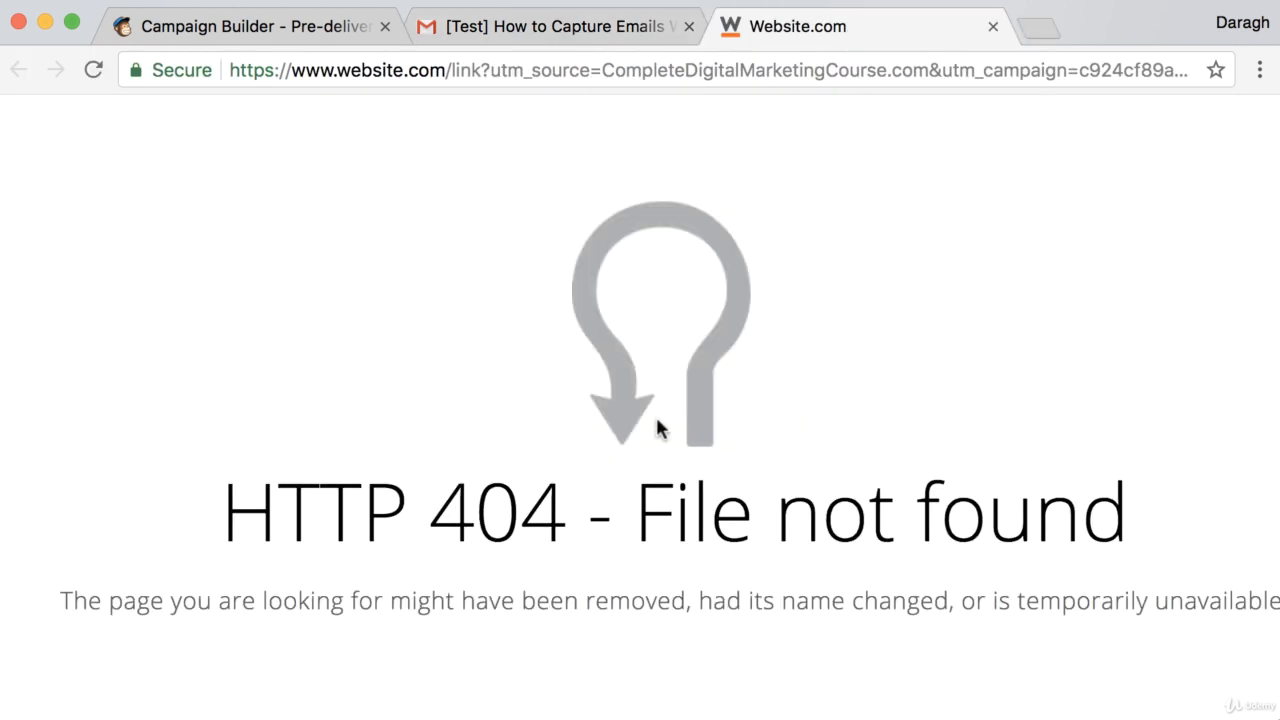
left_click(603, 32)
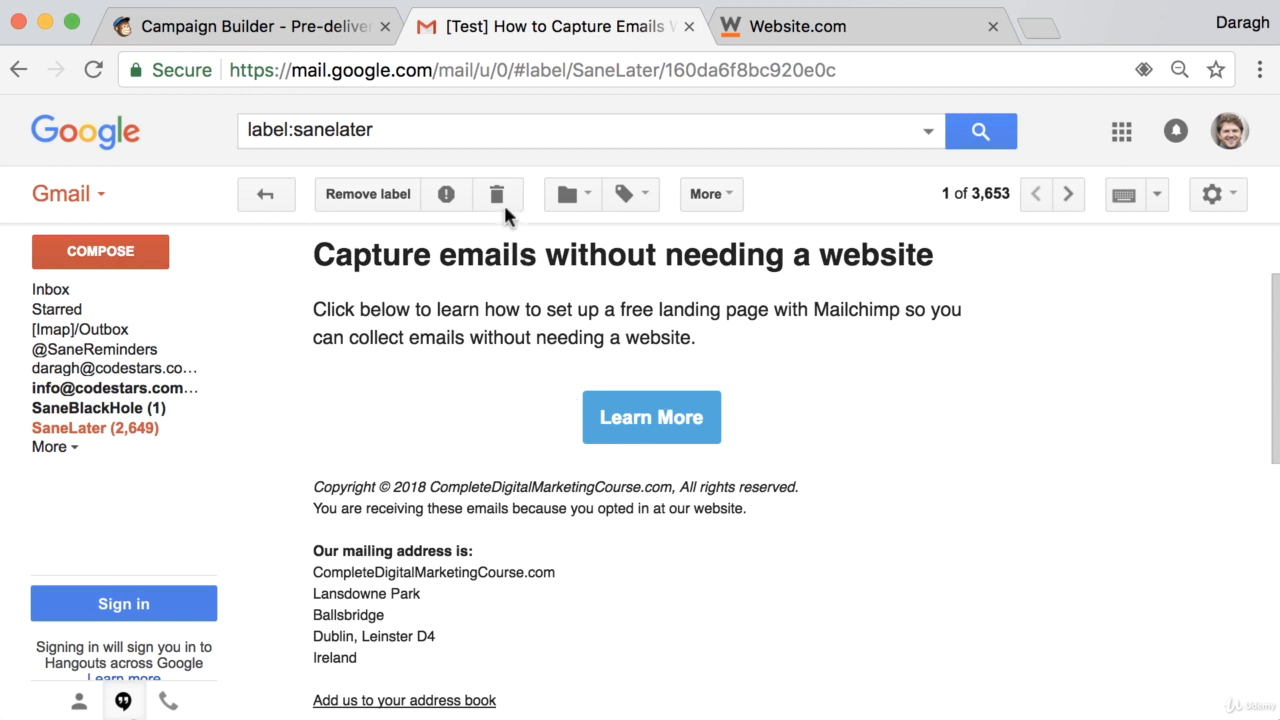
Switch back to the MailChimp campaign and view its send confirmation, closing it without sending
left_click(326, 37)
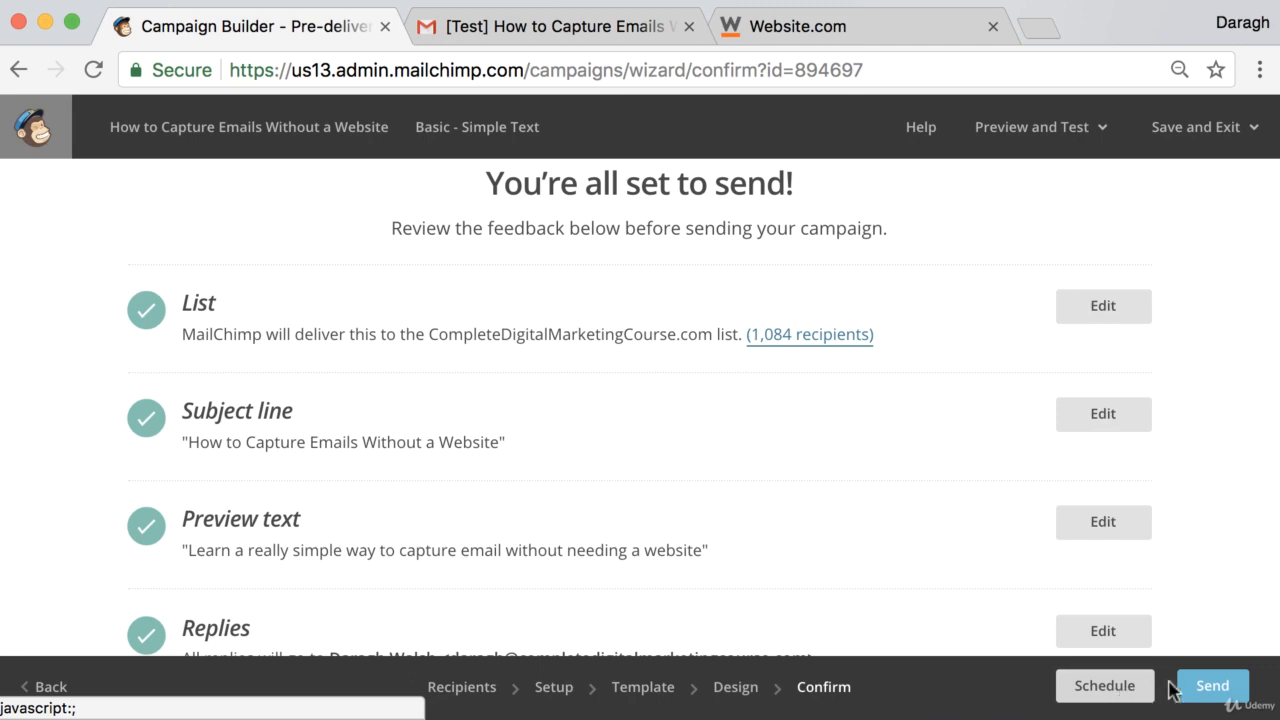
left_click(1212, 686)
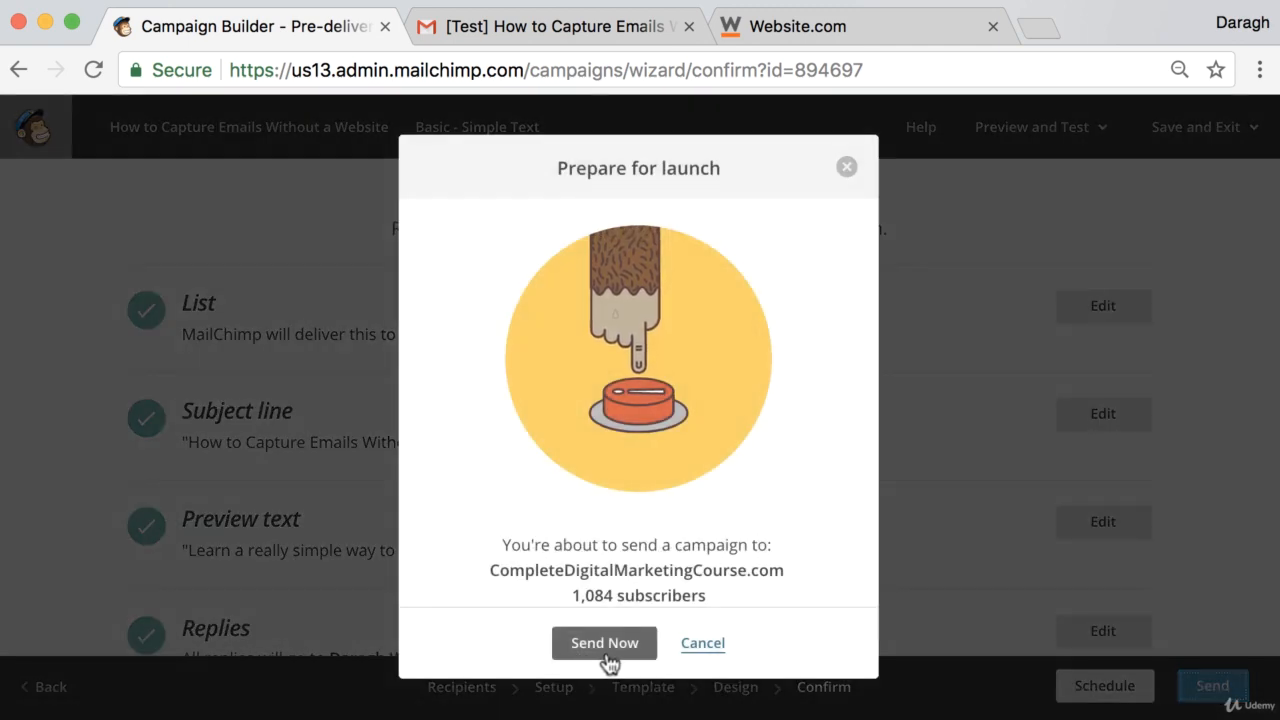
left_click(847, 175)
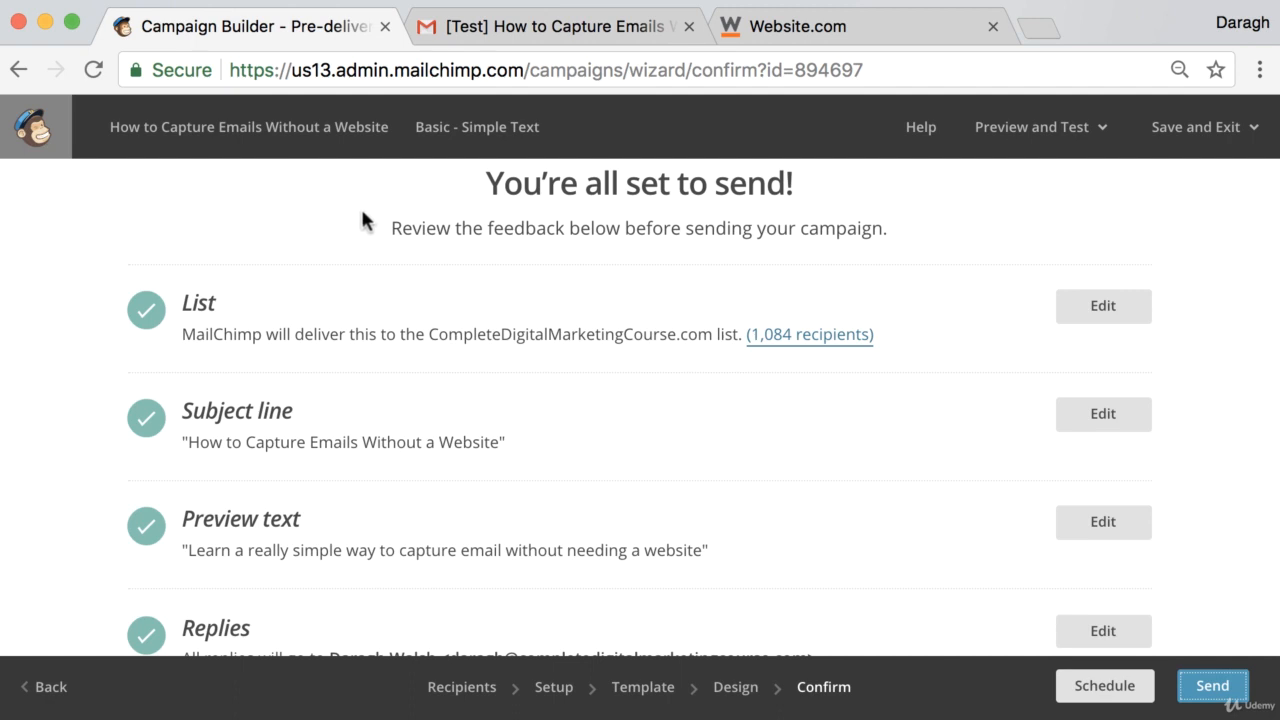
left_click(1074, 132)
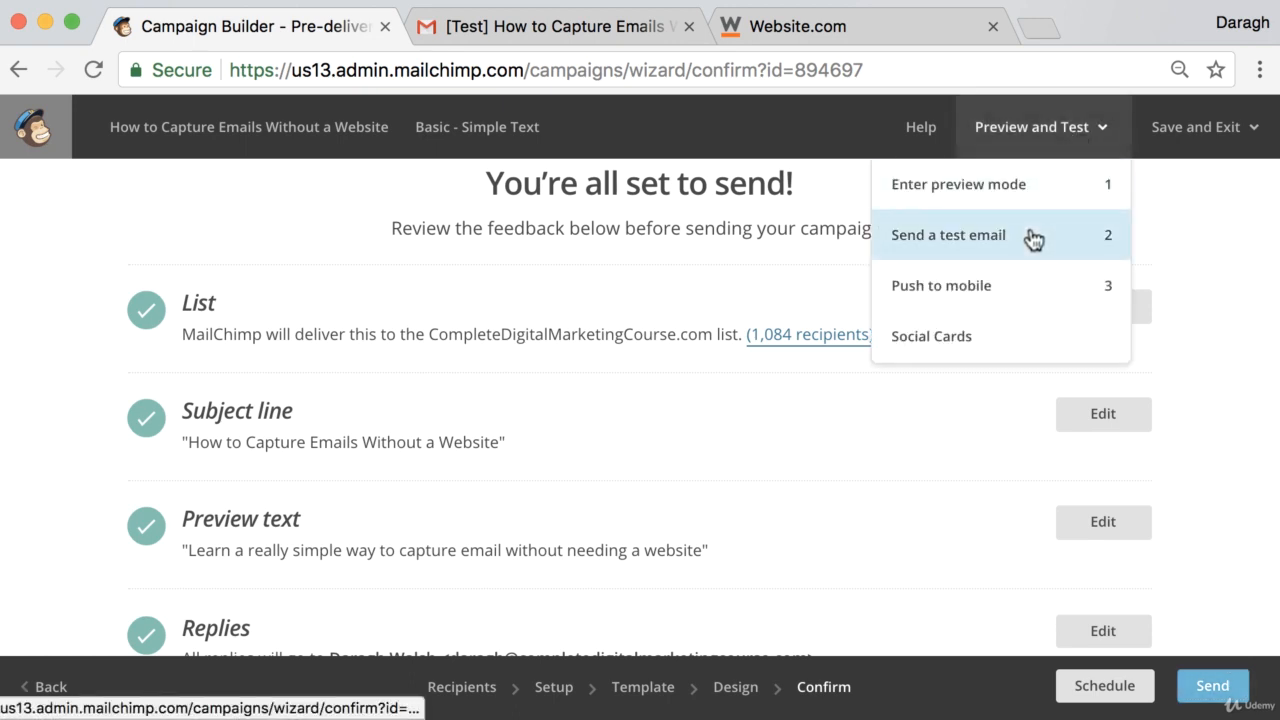
left_click(1200, 230)
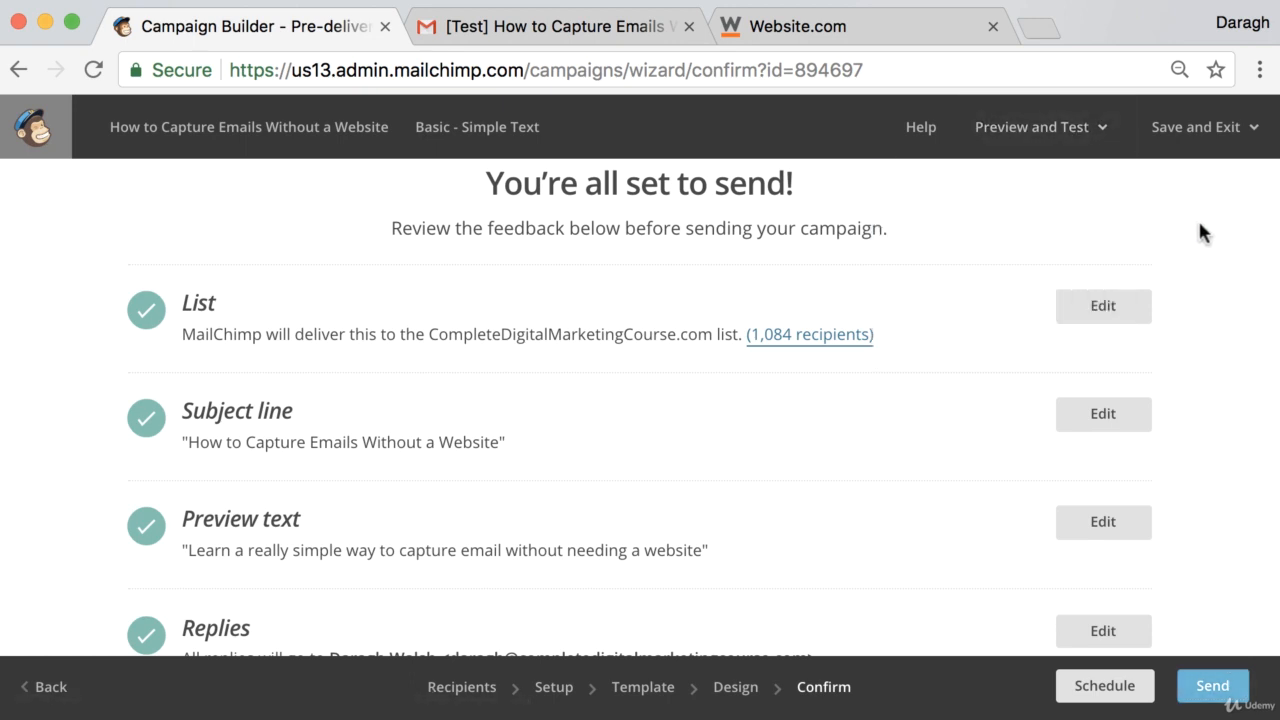